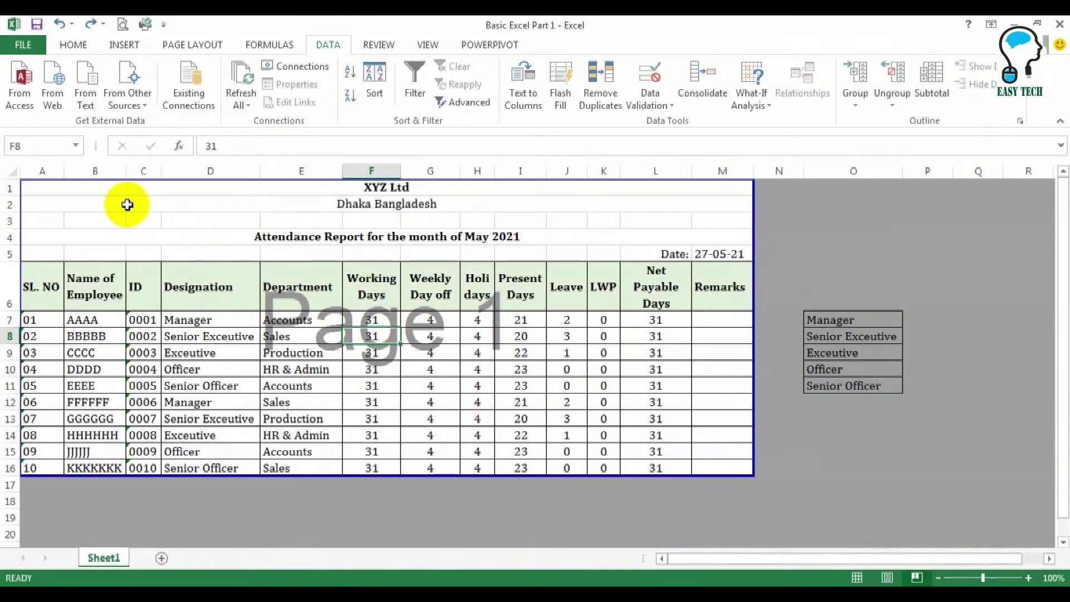
pyautogui.moveTo(119, 192); pyautogui.dragTo(179, 468)
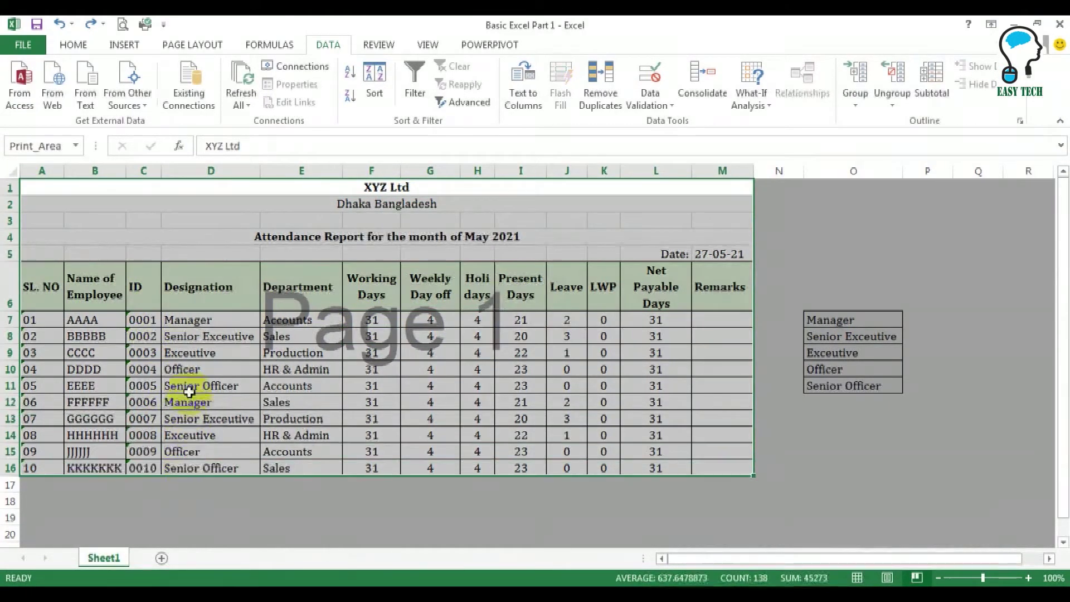
pyautogui.click(190, 390)
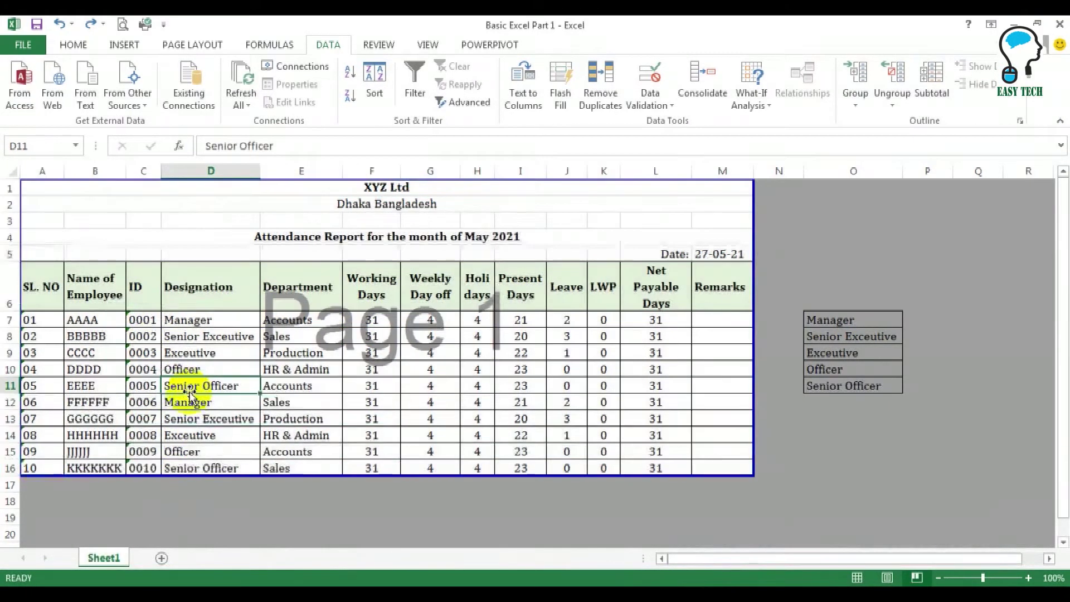
pyautogui.click(73, 45)
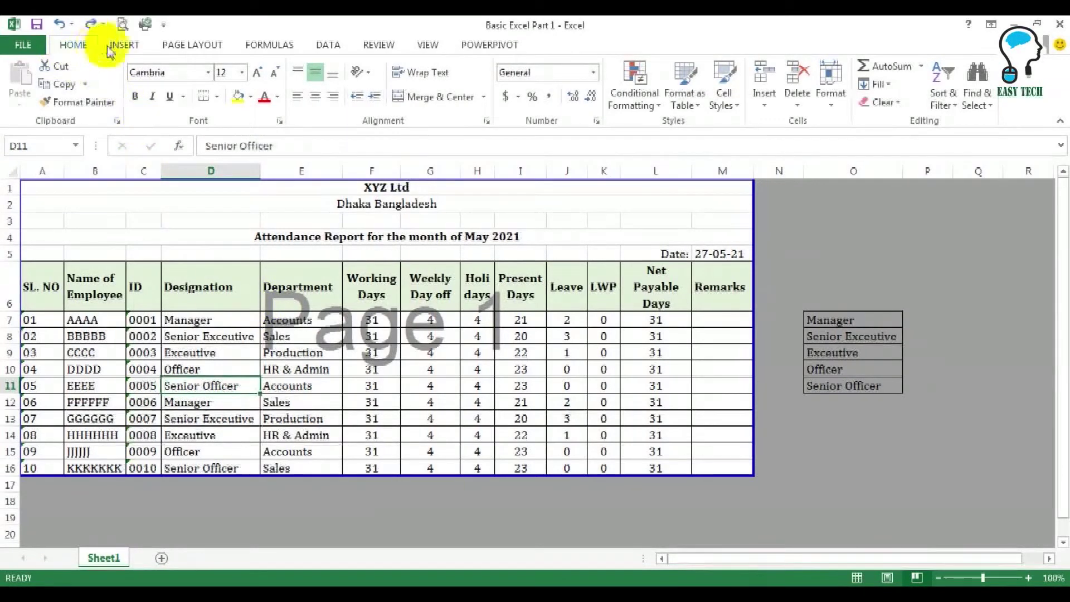
pyautogui.click(329, 50)
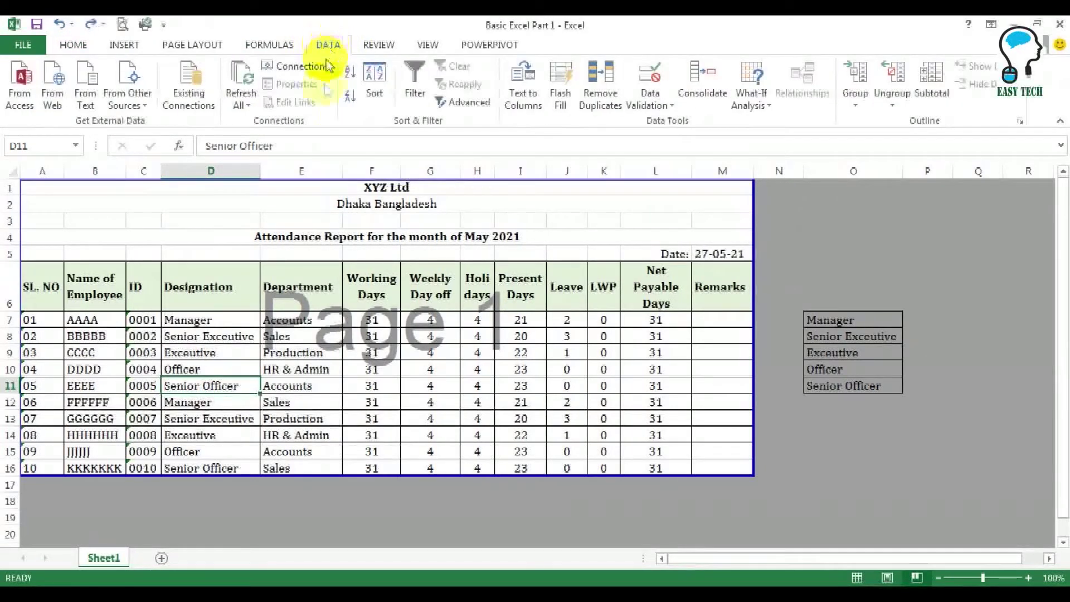
pyautogui.click(656, 85)
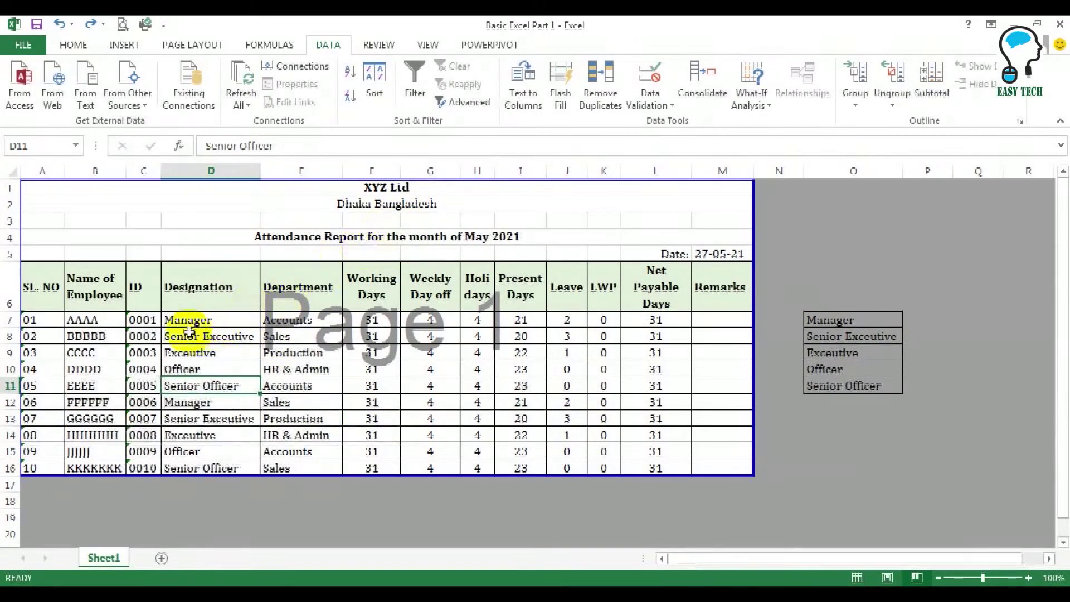
# Step: Clear the existing data validation rule from the Designation cells D7:D13
pyautogui.moveTo(180, 319); pyautogui.dragTo(204, 417)
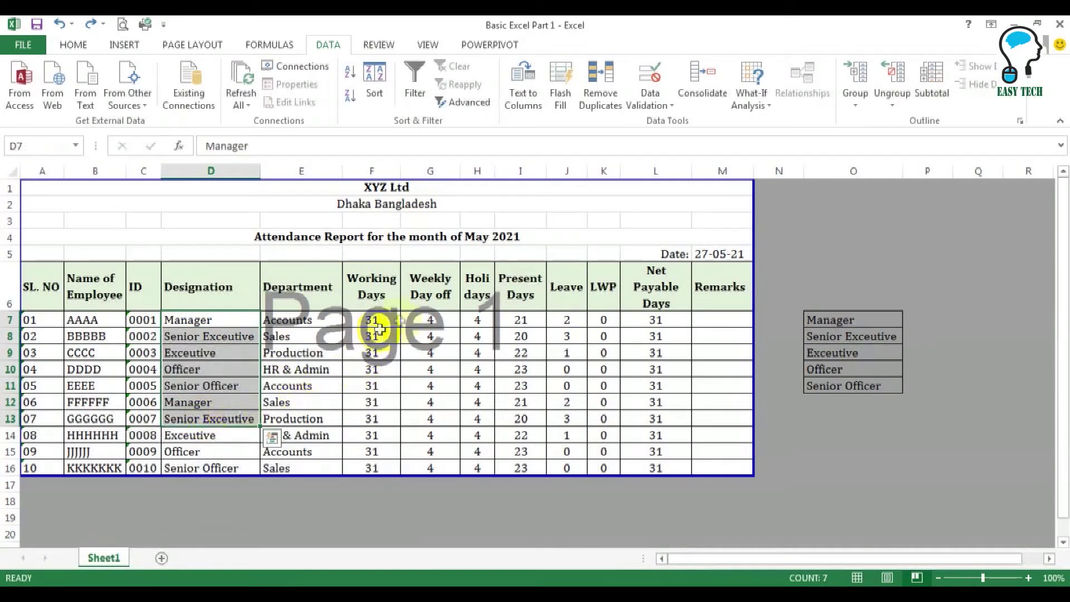
pyautogui.click(652, 101)
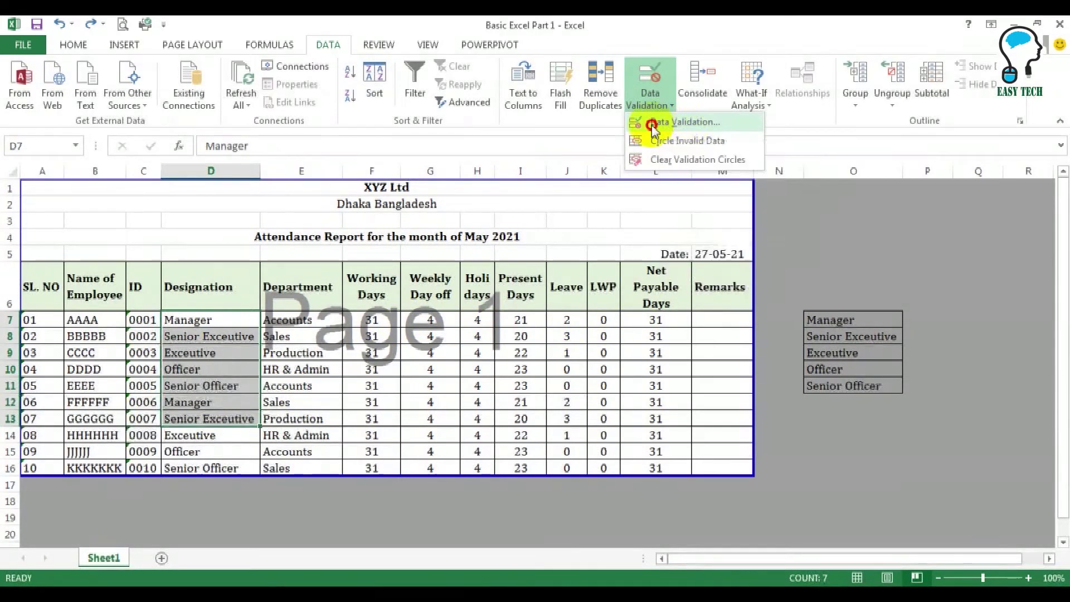
pyautogui.click(690, 124)
pyautogui.click(473, 338)
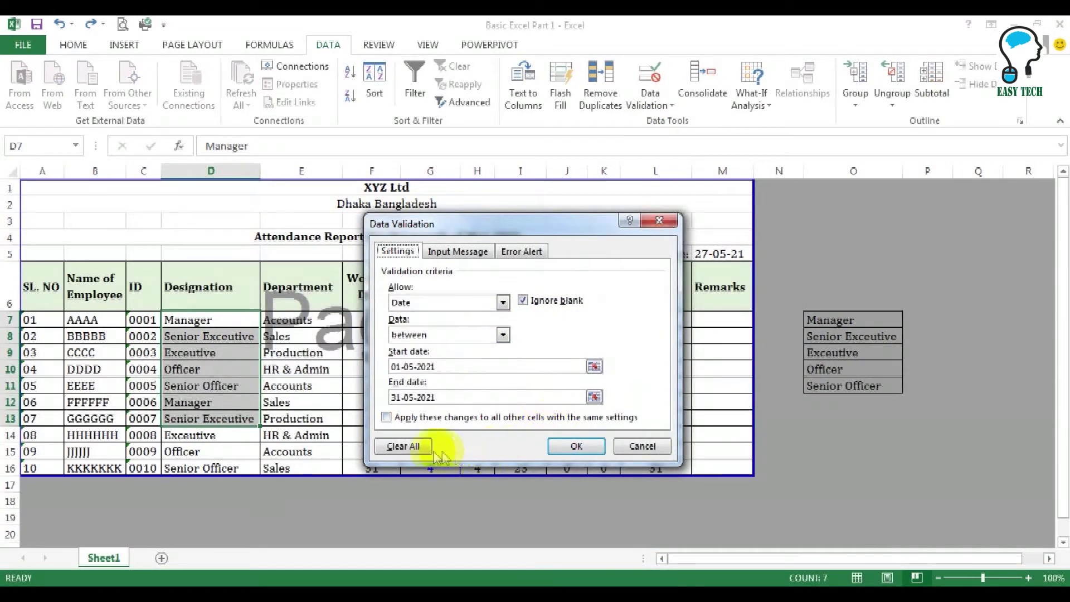
pyautogui.click(404, 446)
pyautogui.click(591, 449)
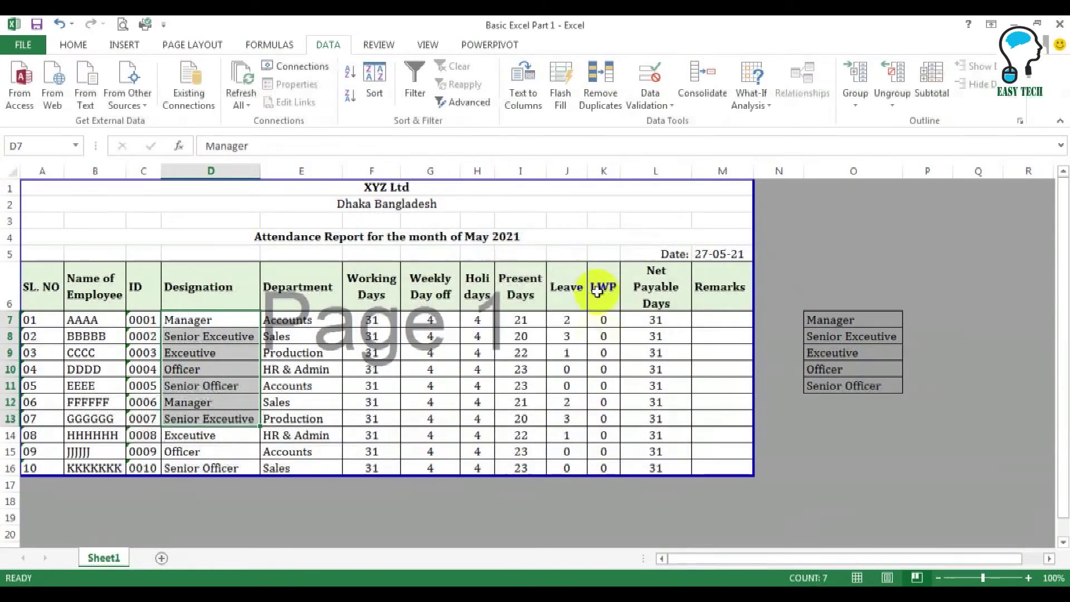
# Step: Add a data validation rule to the LWP header cell K6 allowing whole numbers between 0 and 100
pyautogui.click(604, 286)
pyautogui.click(649, 100)
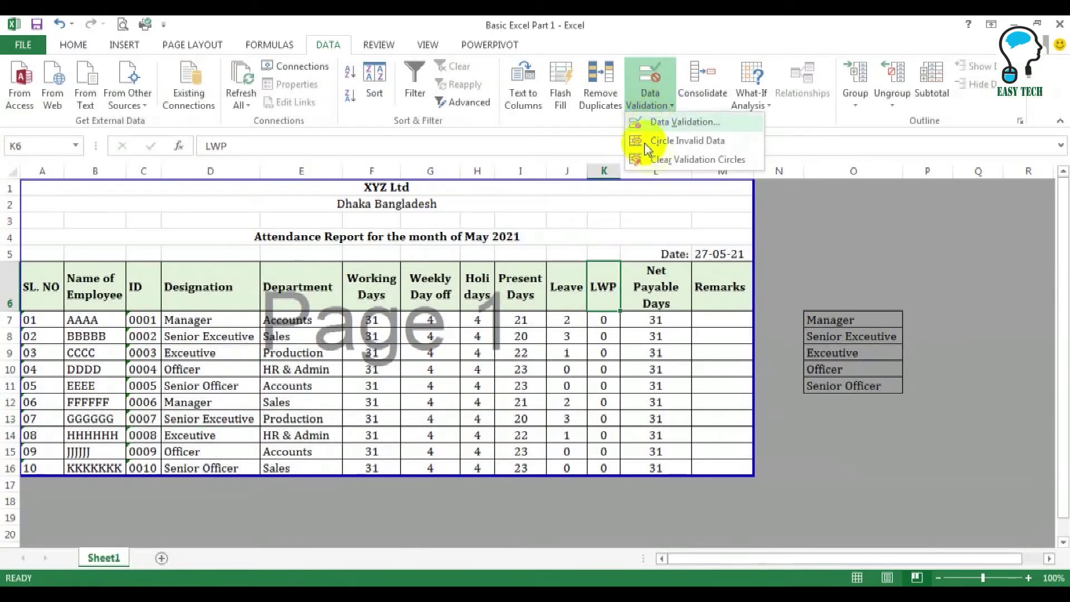
pyautogui.click(671, 123)
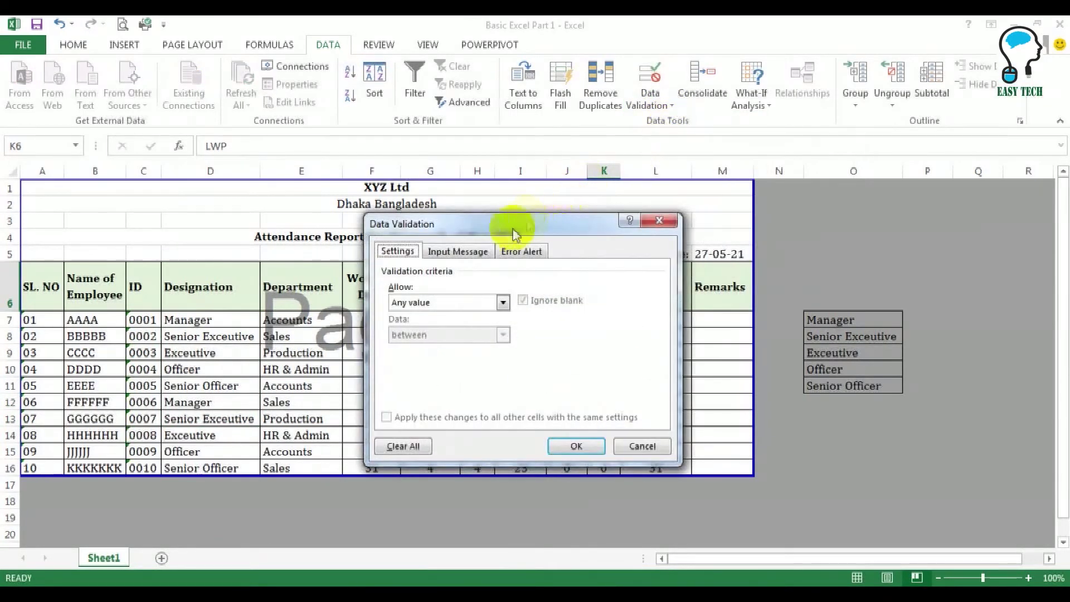
pyautogui.moveTo(505, 224); pyautogui.dragTo(585, 216)
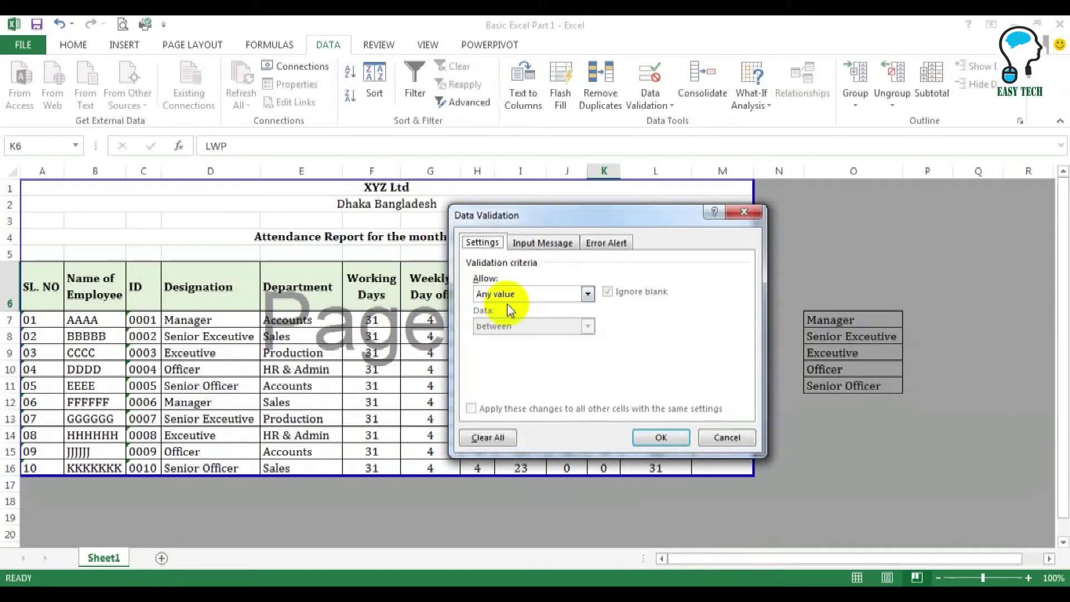
pyautogui.click(528, 296)
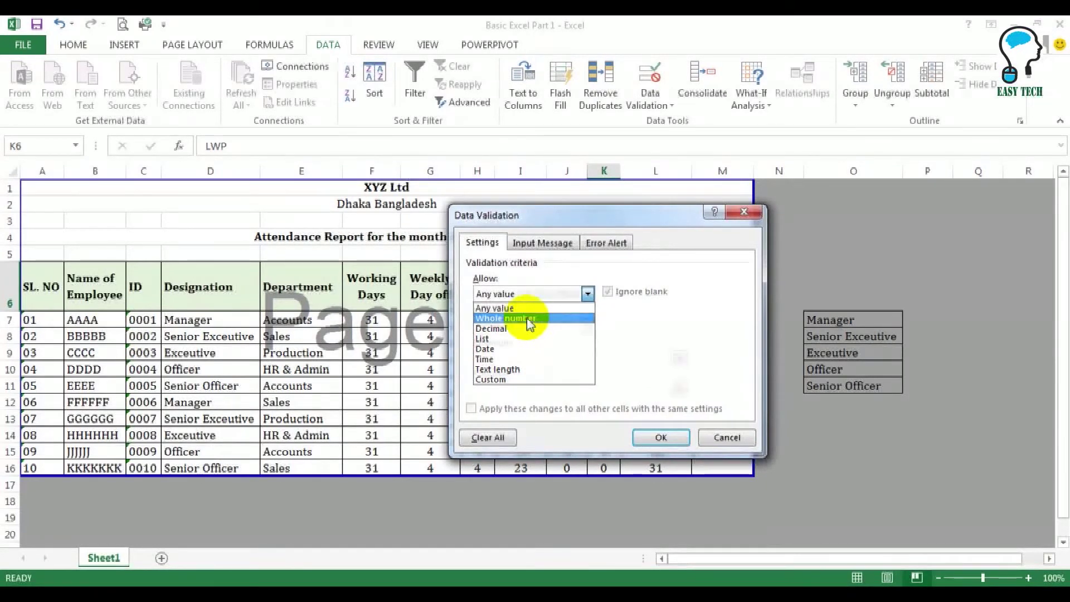
pyautogui.click(528, 322)
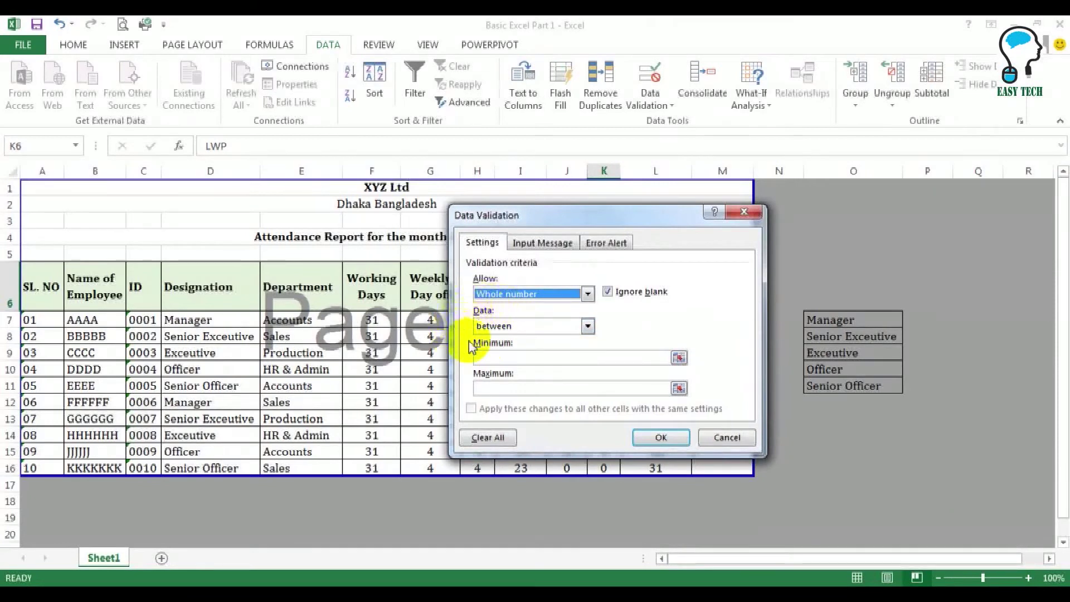
pyautogui.click(507, 332)
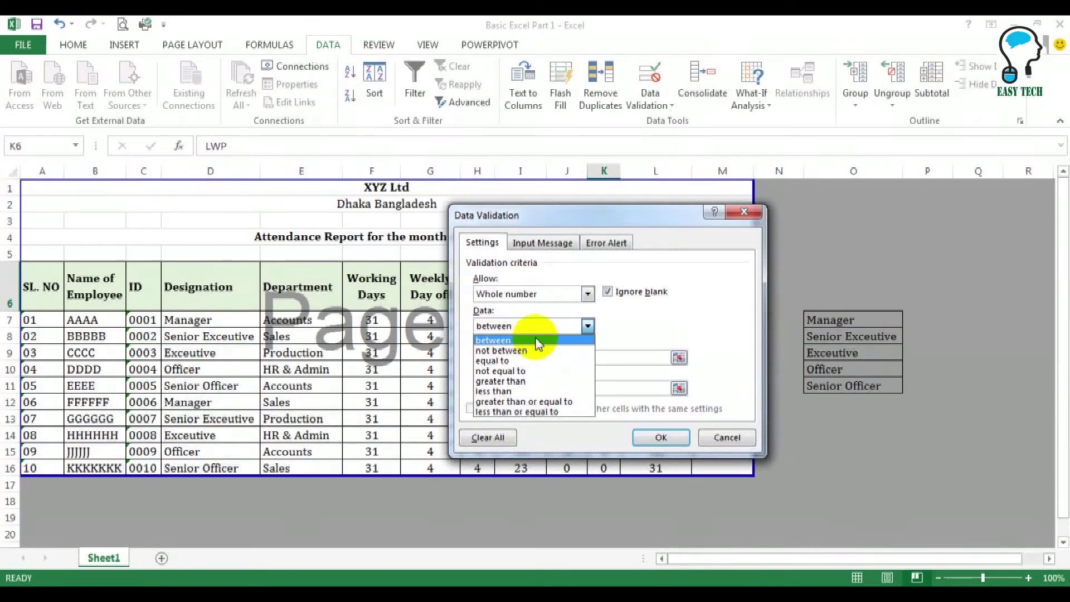
pyautogui.click(534, 341)
pyautogui.click(485, 356)
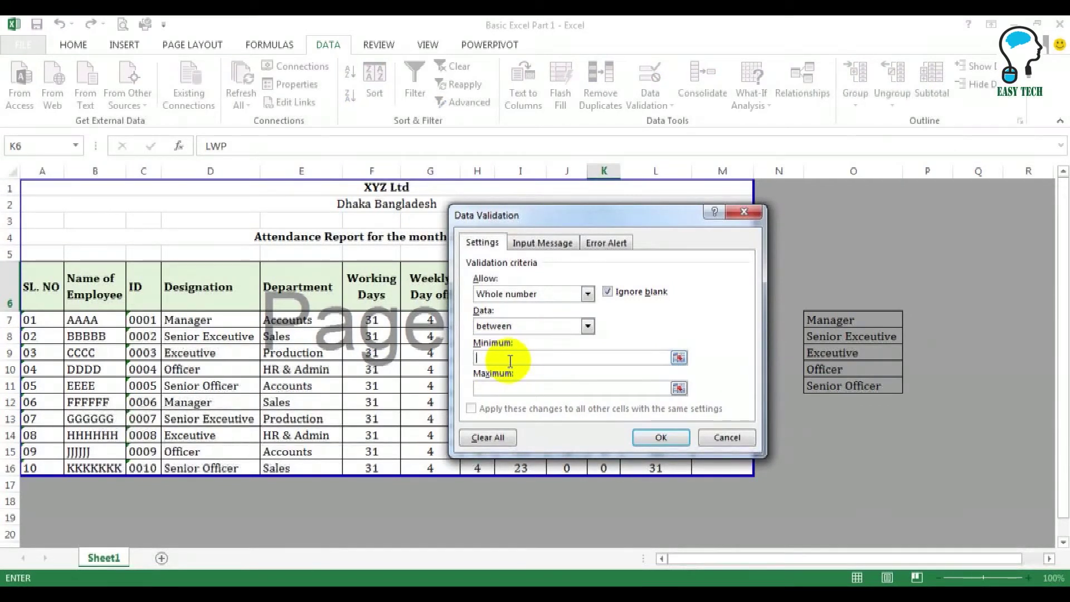
pyautogui.click(502, 387)
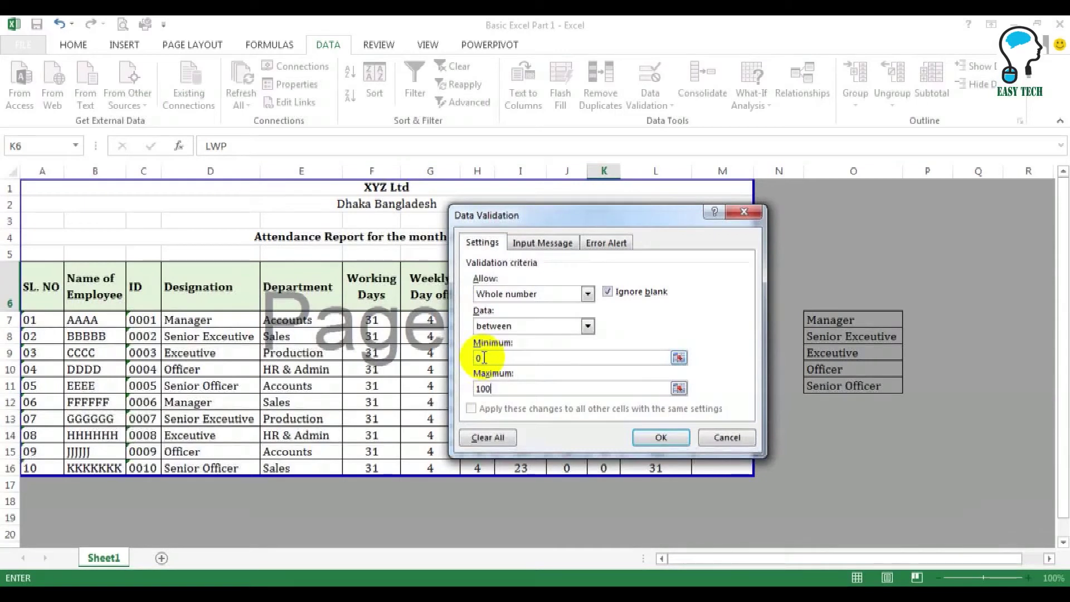
pyautogui.click(661, 439)
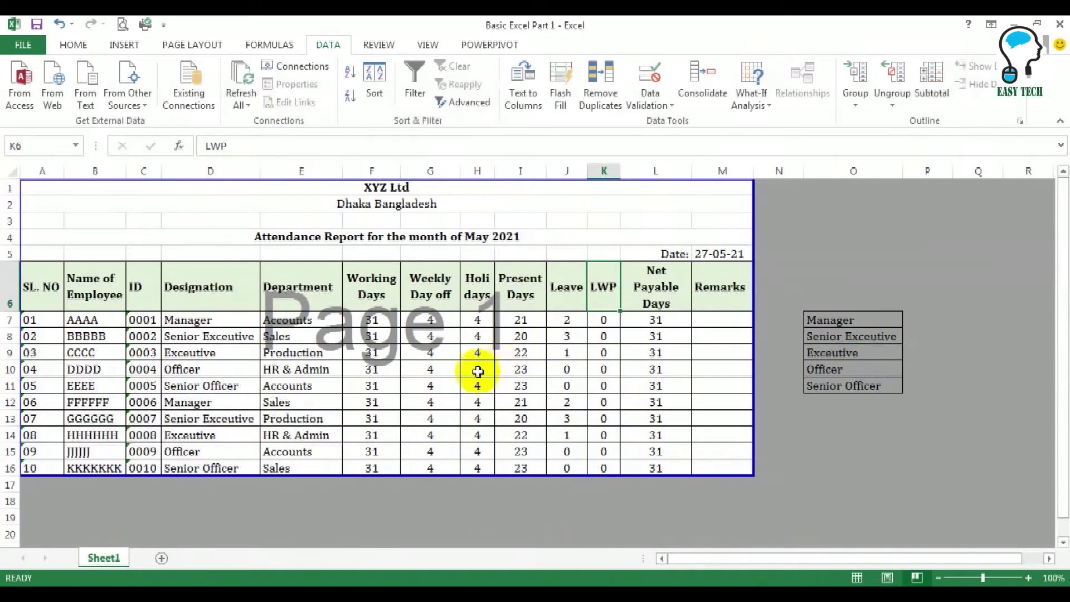
# Step: Switch the worksheet to Normal view and select the empty cell G20 below the table
pyautogui.scroll(-2, 478, 365)
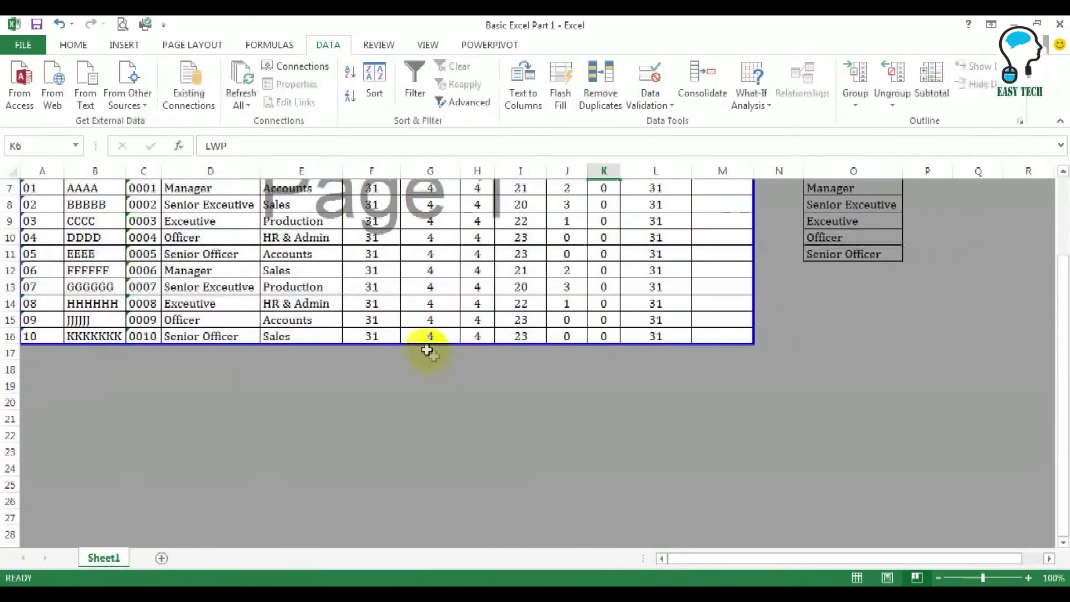
pyautogui.click(857, 578)
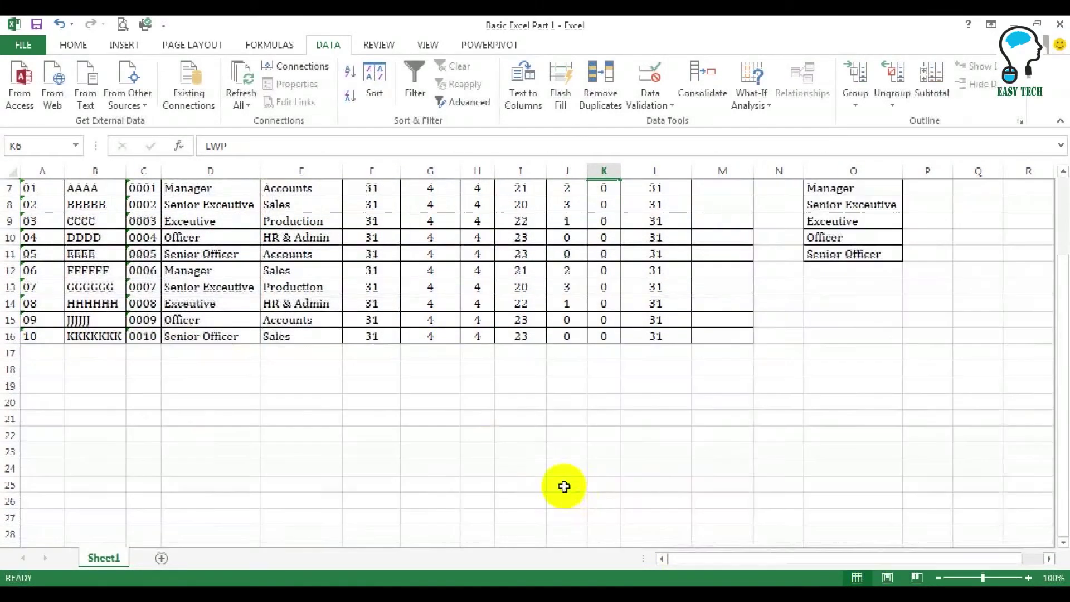
pyautogui.click(428, 404)
pyautogui.scroll(1, 496, 454)
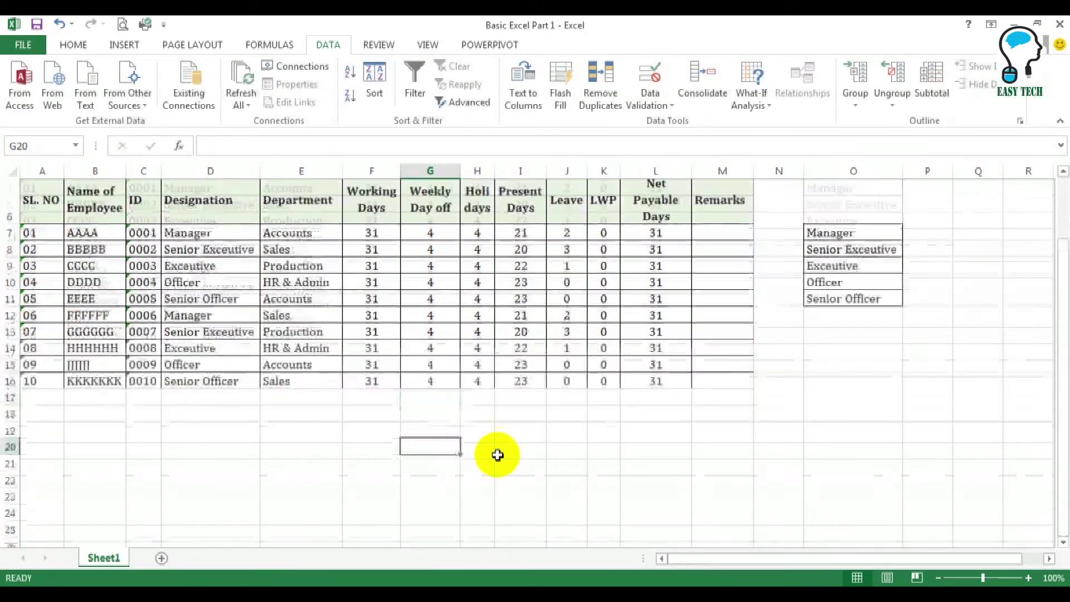
# Step: Restrict cell G20 with data validation to whole numbers between 0 and 100
pyautogui.click(652, 100)
pyautogui.click(663, 119)
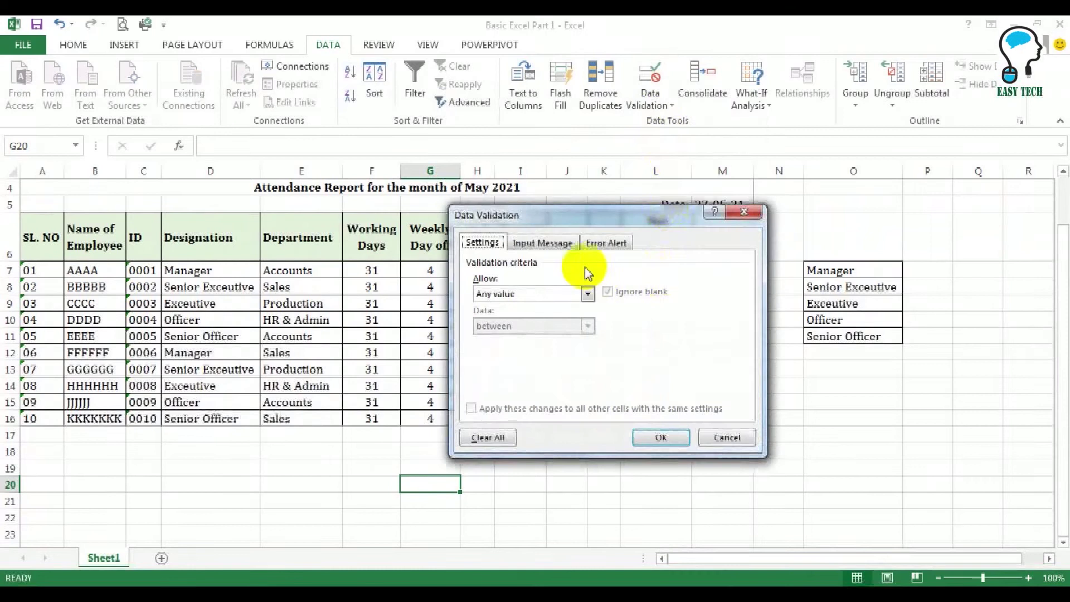
pyautogui.moveTo(671, 215); pyautogui.dragTo(804, 207)
pyautogui.click(675, 285)
pyautogui.click(656, 308)
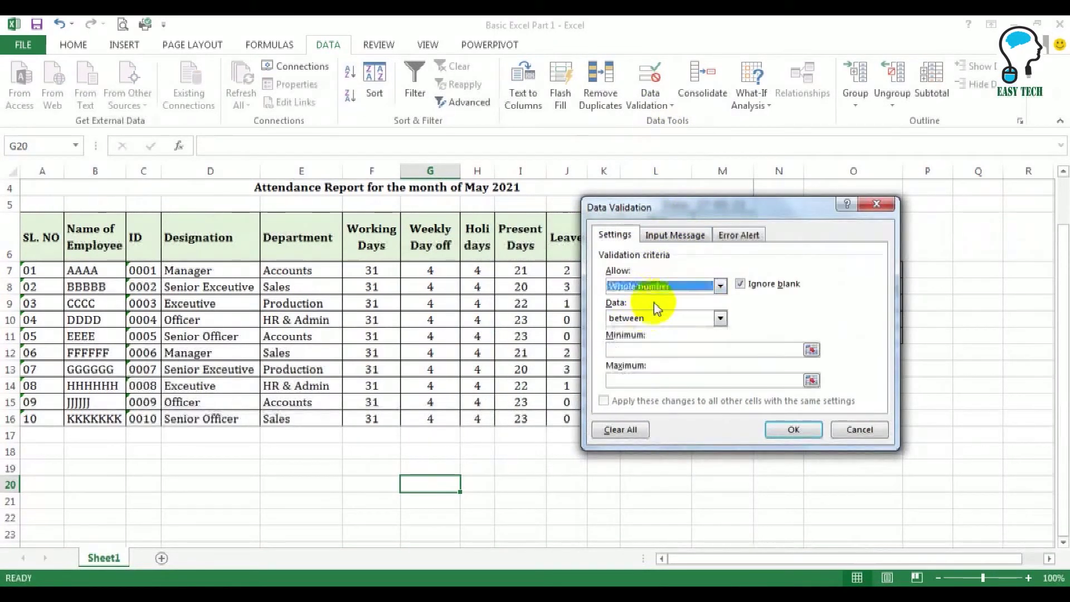
pyautogui.click(624, 350)
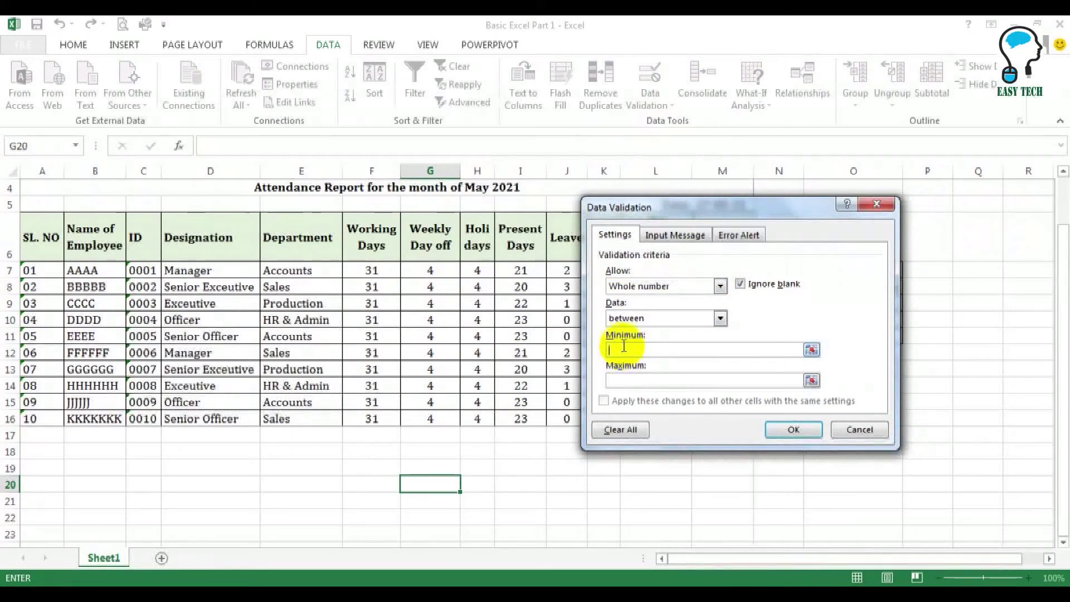
pyautogui.write('0')
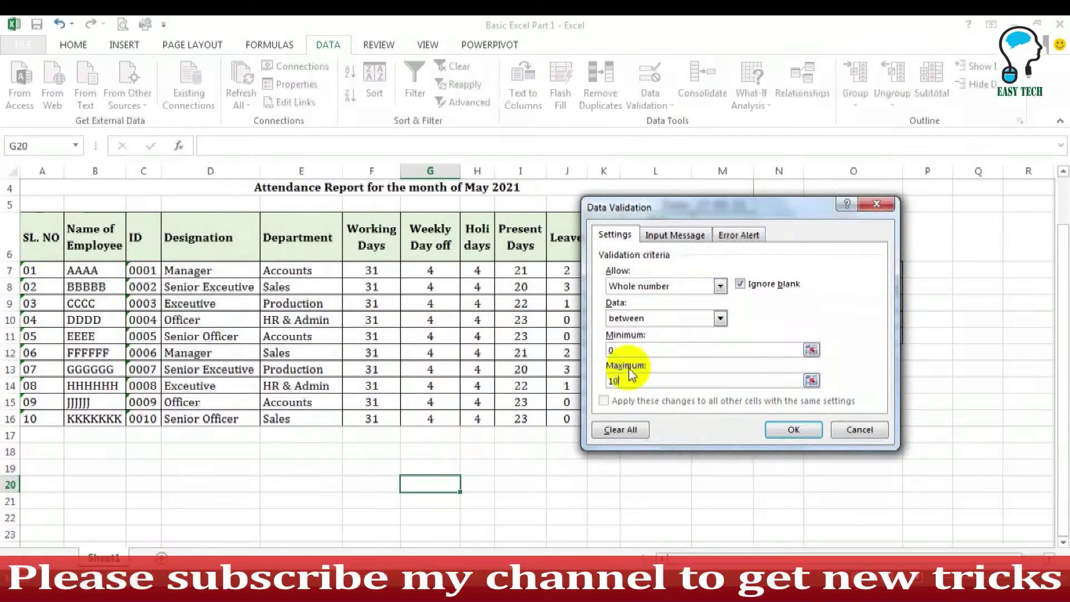
pyautogui.press('Return')
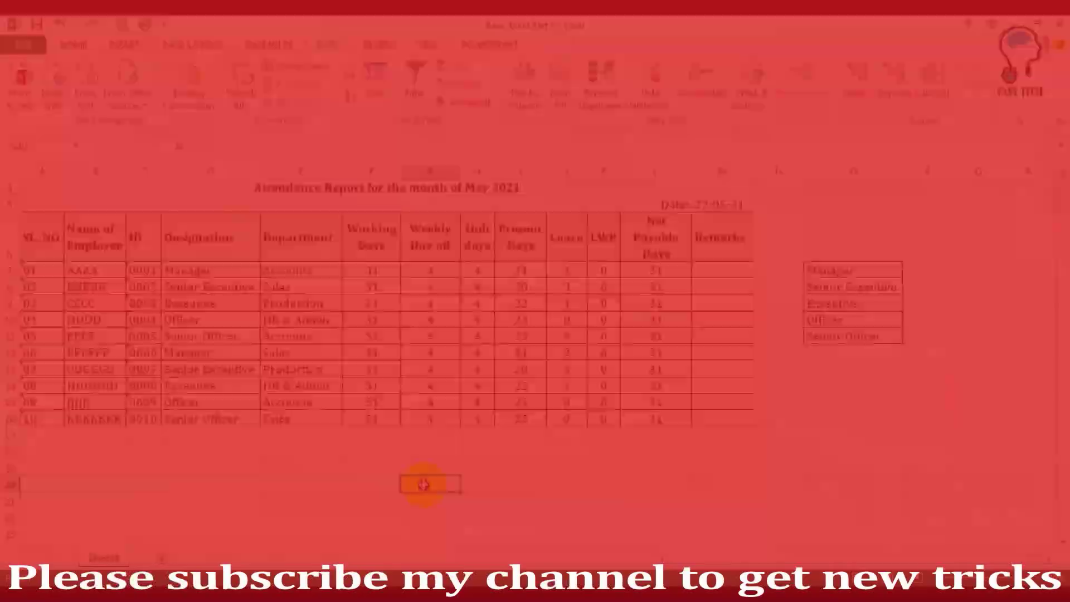
# Step: Test the validation in cell G20 with the in-range values 1, 100 and 99
pyautogui.write('1')
pyautogui.press('Return')
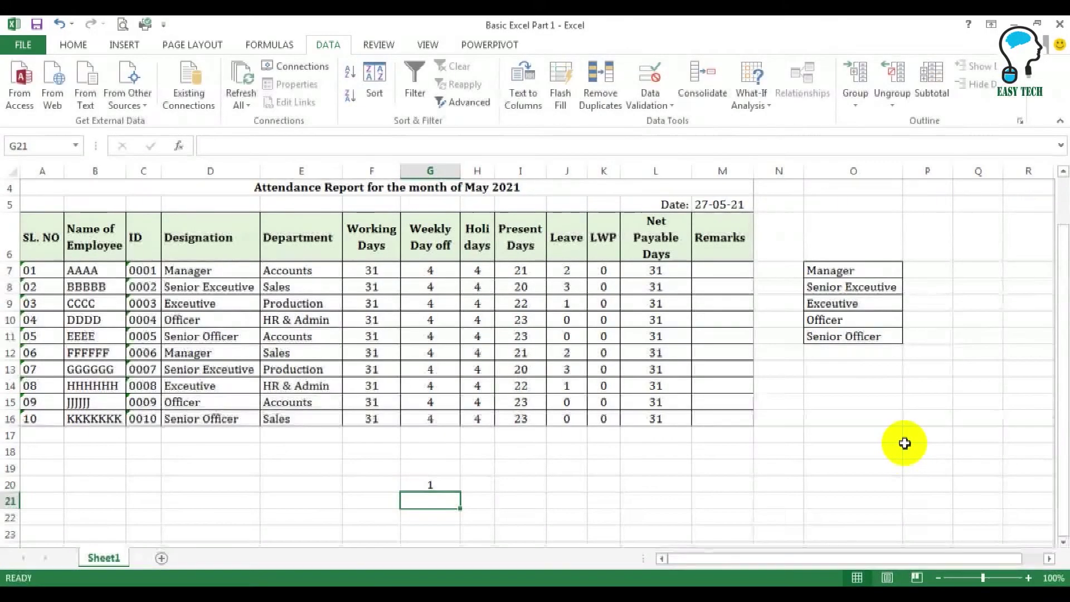
pyautogui.press('Up')
pyautogui.write('100')
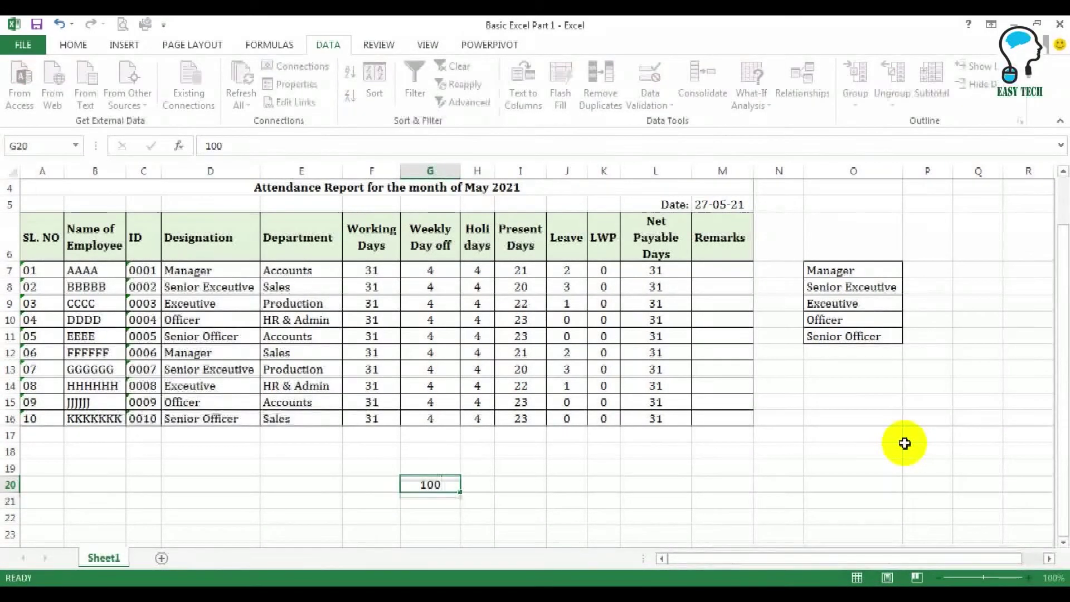
pyautogui.press('Return')
pyautogui.press('Up')
pyautogui.press('Return')
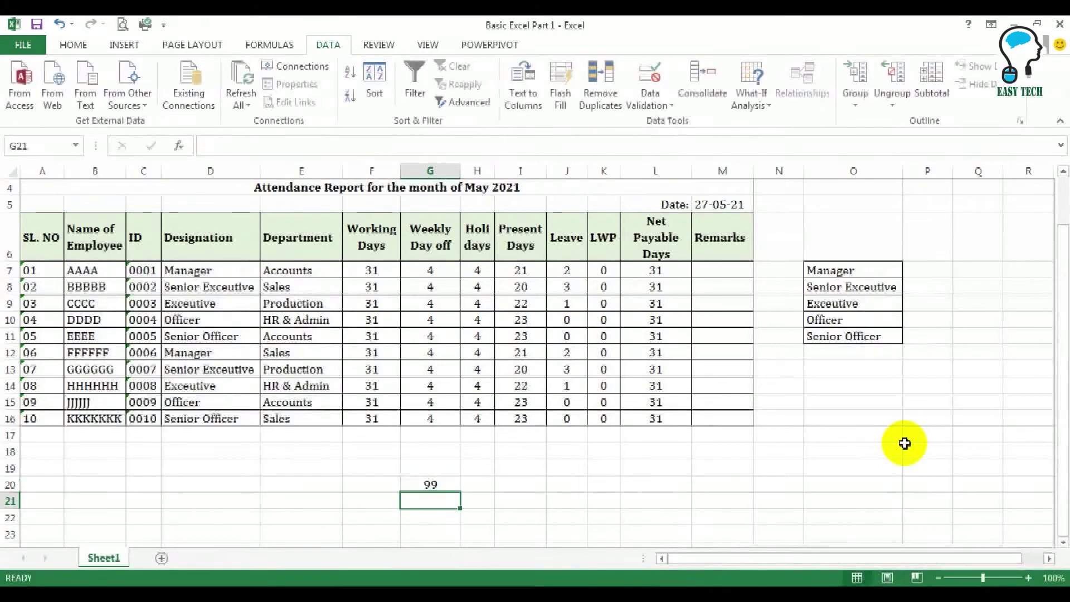
# Step: Try to enter the out-of-range value 101 in cell G20 and cancel the entry
pyautogui.press('Up')
pyautogui.write('10')
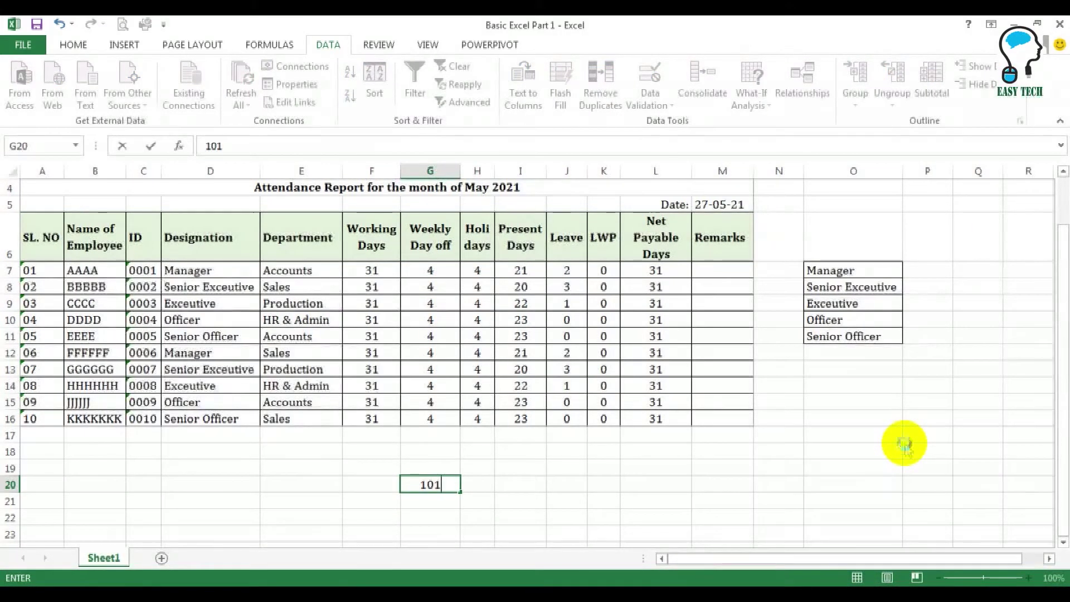
pyautogui.press('Return')
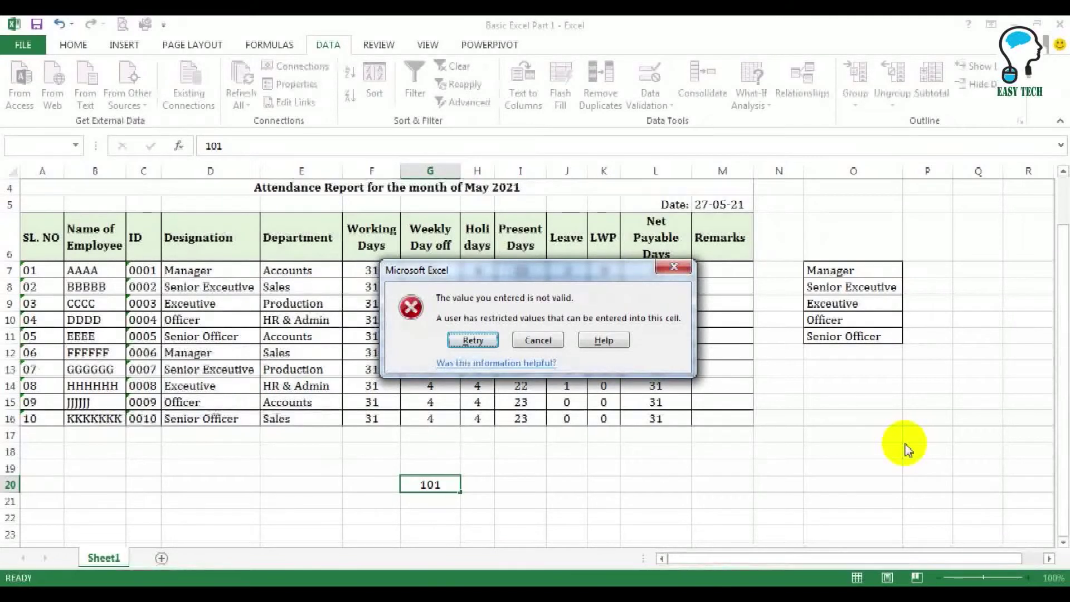
pyautogui.press('Escape')
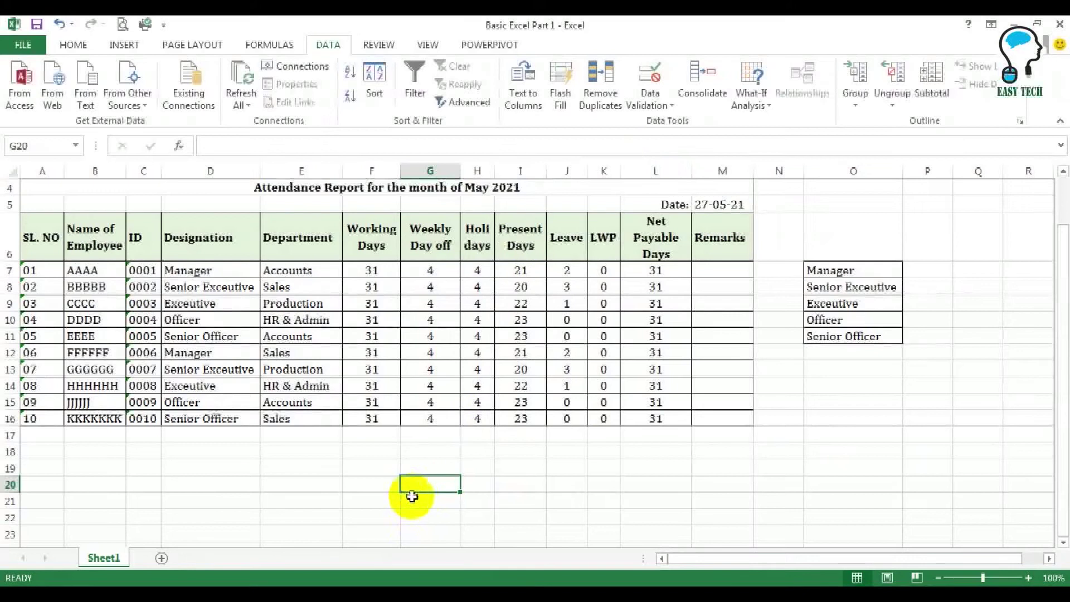
# Step: Clear the validation circles and try to enter 5555 in cell G20, cancelling the entry
pyautogui.click(652, 104)
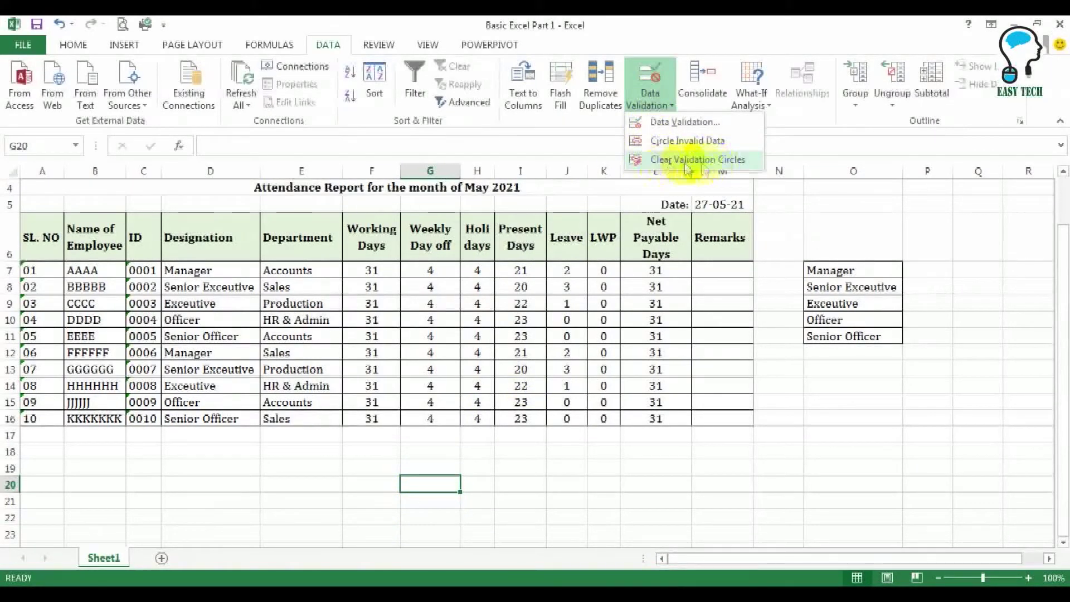
pyautogui.click(722, 161)
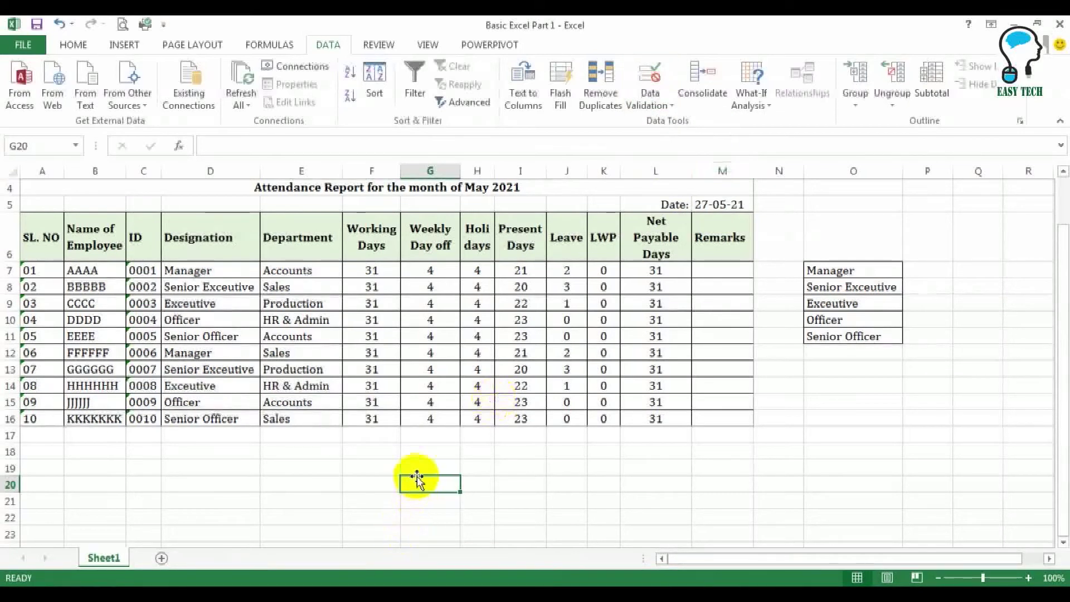
pyautogui.write('5555')
pyautogui.press('Return')
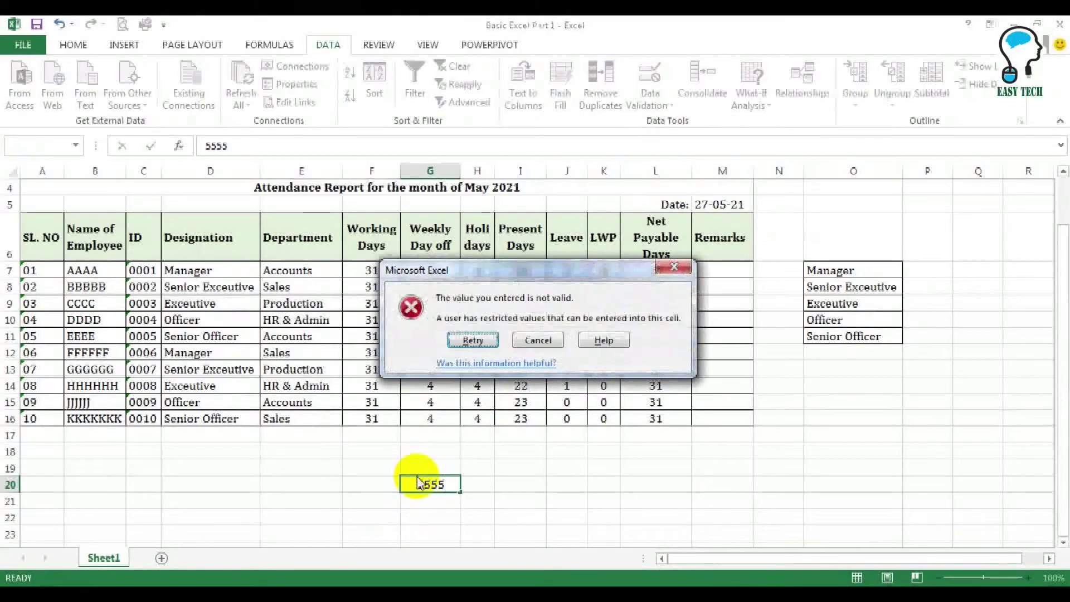
pyautogui.click(544, 341)
# Step: Circle the invalid data on the worksheet and clear the validation circles again
pyautogui.click(650, 102)
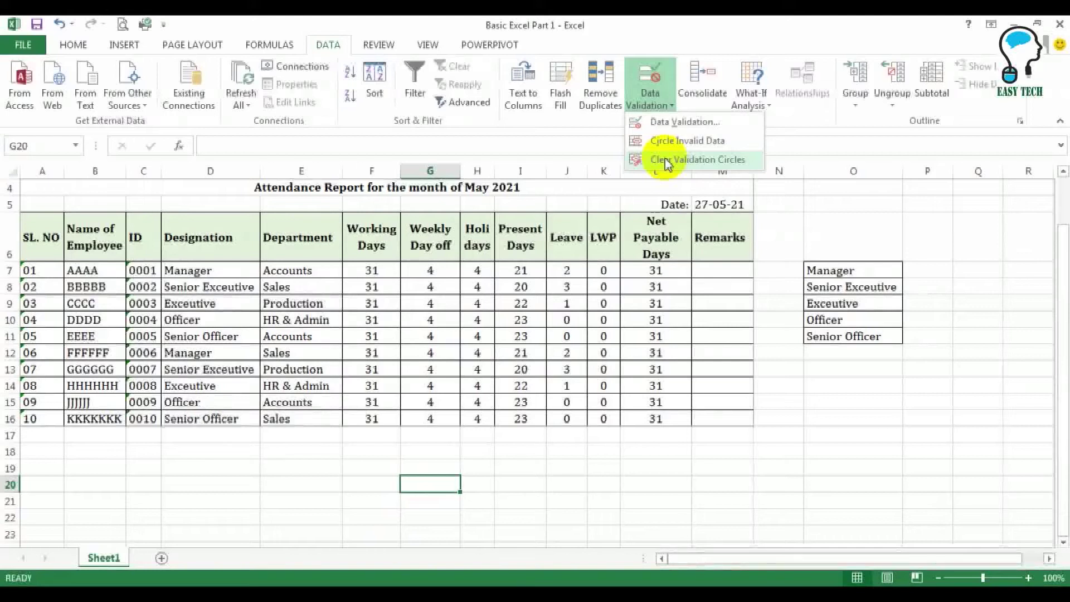
pyautogui.click(667, 161)
pyautogui.click(650, 102)
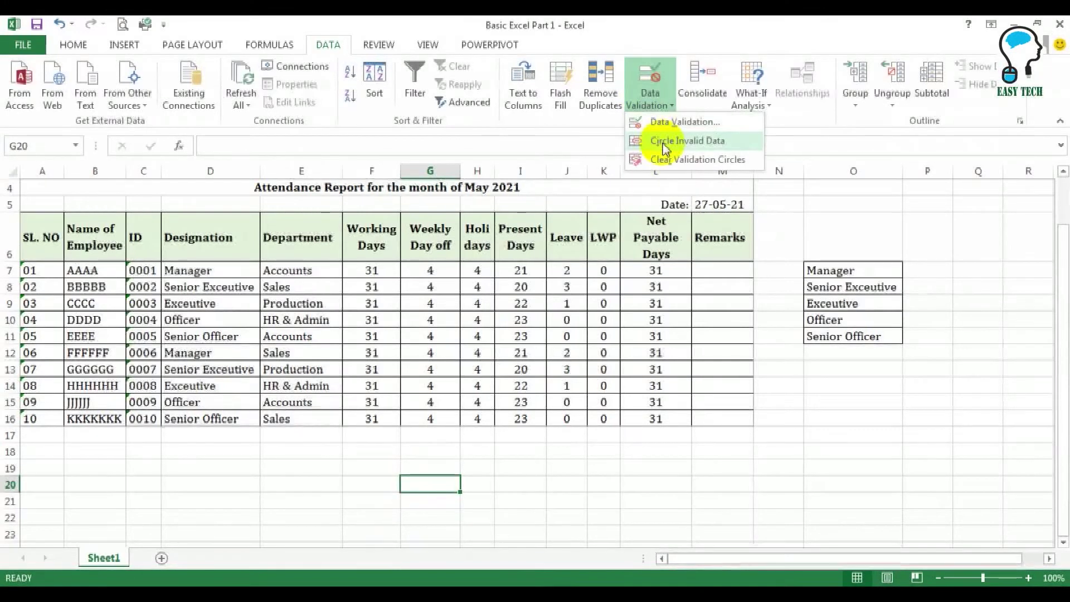
pyautogui.click(665, 141)
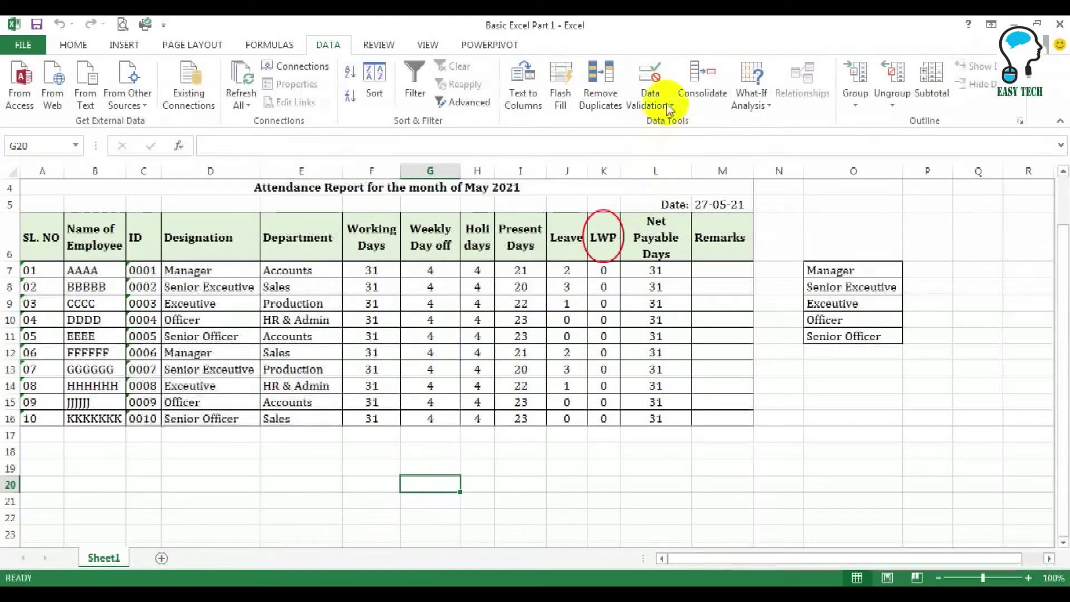
pyautogui.click(660, 115)
pyautogui.click(676, 157)
# Step: Change the data validation of cell G20 to allow any value
pyautogui.click(645, 105)
pyautogui.click(685, 122)
pyautogui.click(641, 286)
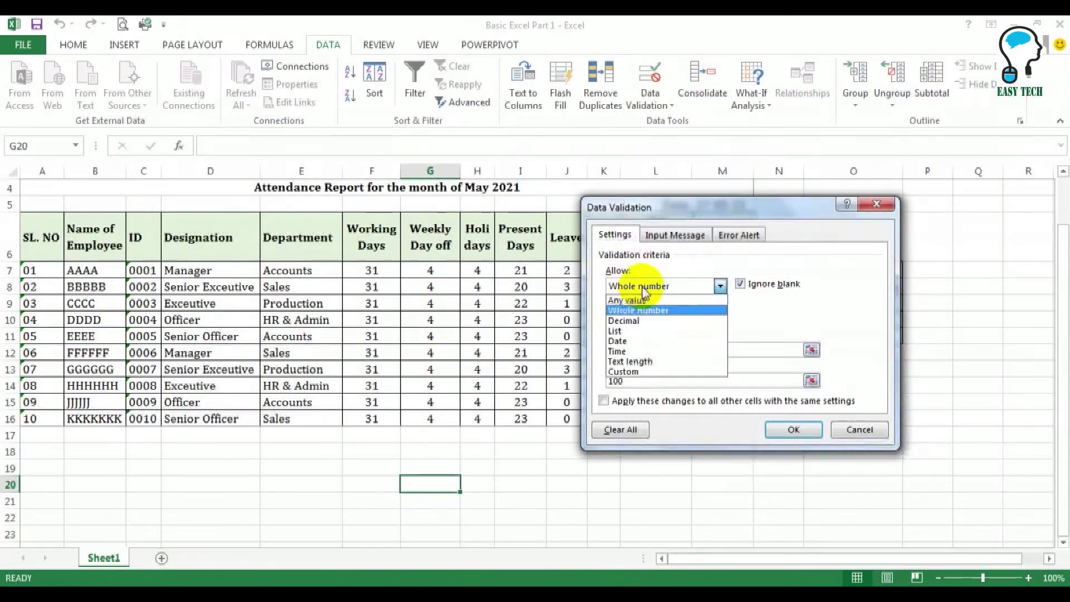
pyautogui.click(641, 301)
pyautogui.click(791, 430)
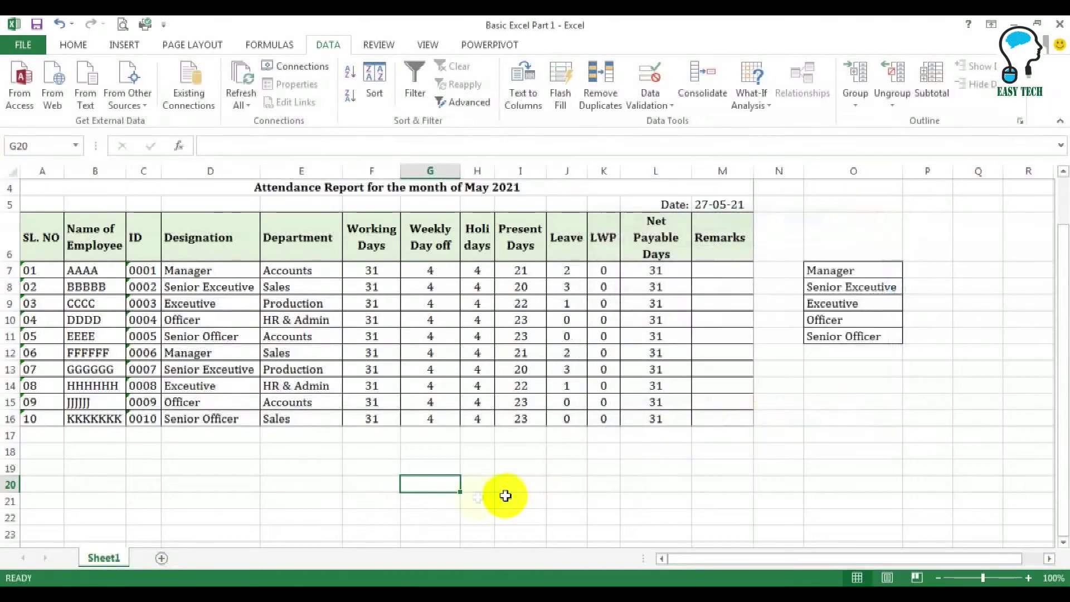
# Step: Test the unrestricted cell G20 by entering 5555 and delete the value again
pyautogui.write('5555')
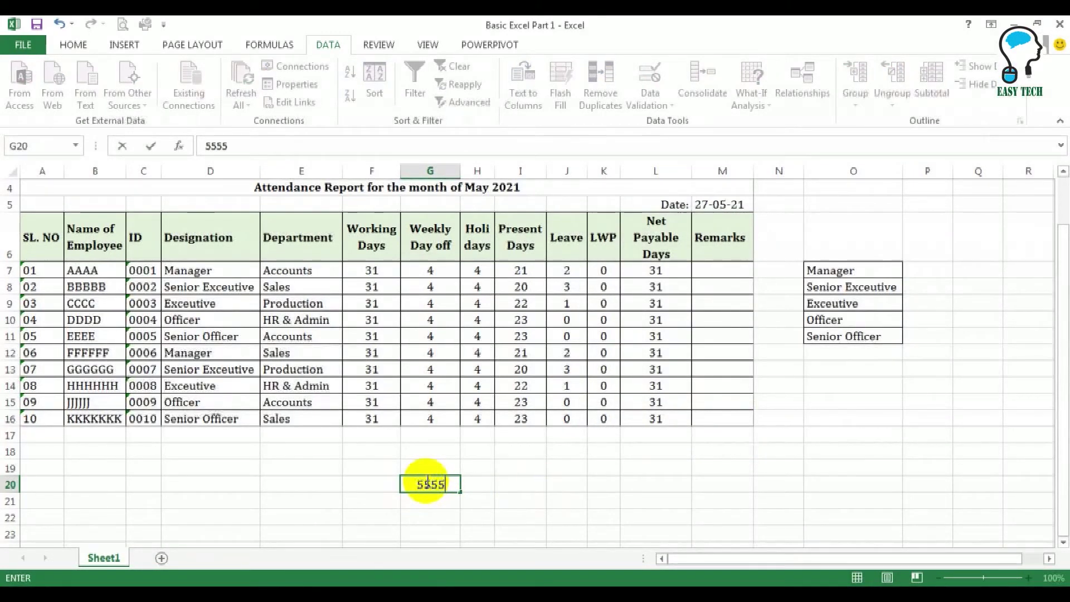
pyautogui.press('Return')
pyautogui.click(429, 484)
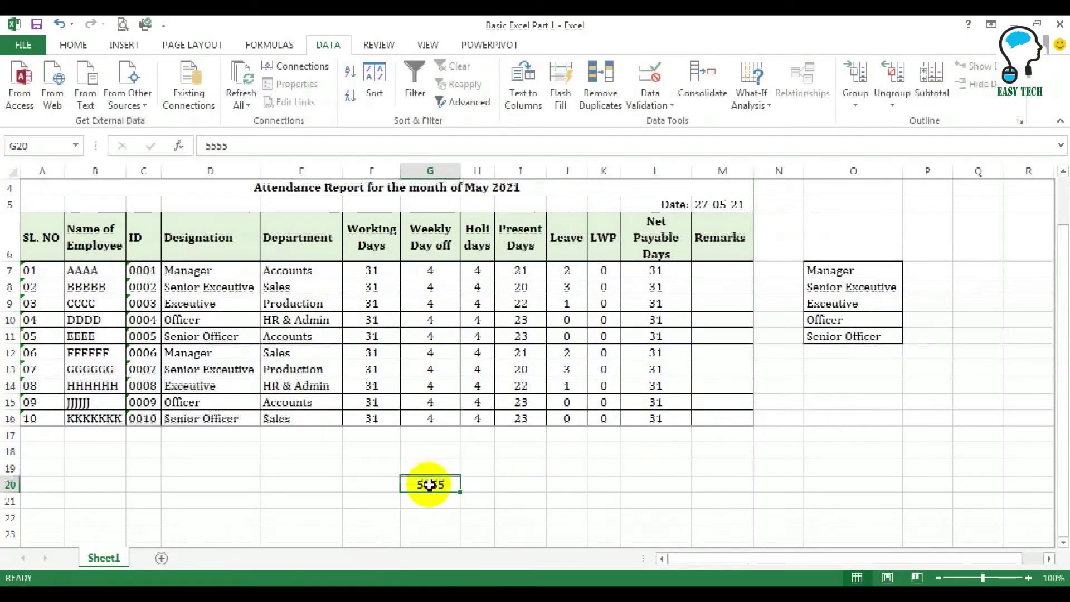
pyautogui.press('Delete')
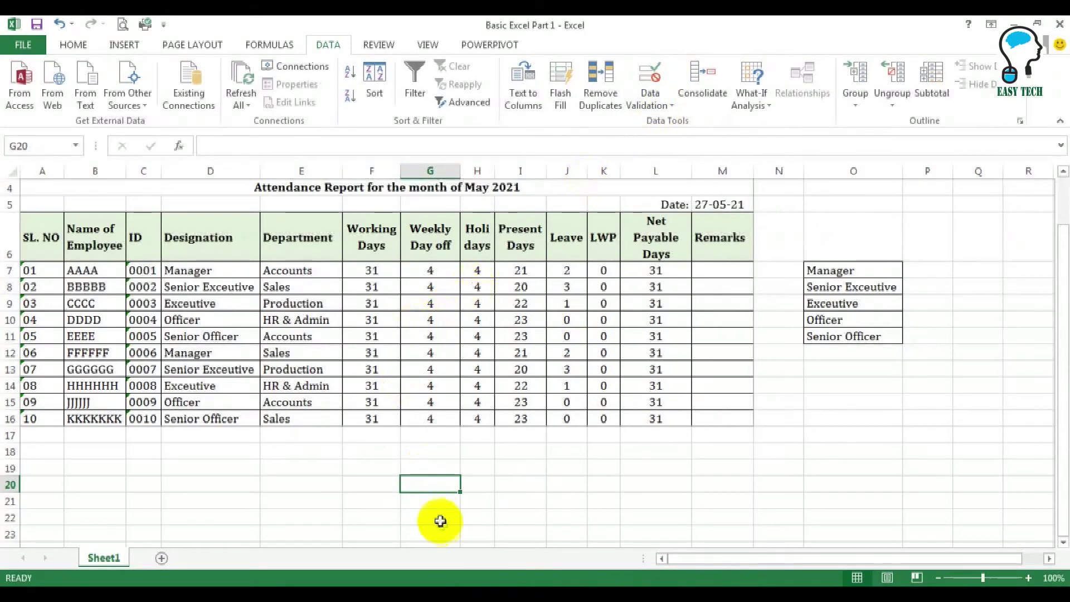
# Step: Examine the types of allowed values in the data validation settings of cell G20 and close them without changes
pyautogui.click(663, 106)
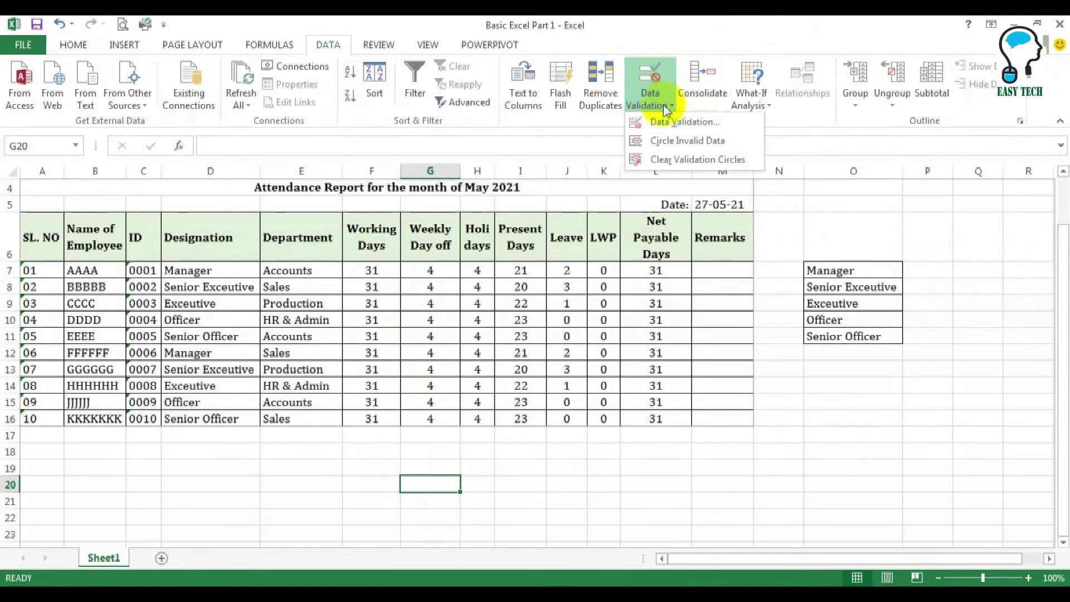
pyautogui.click(669, 122)
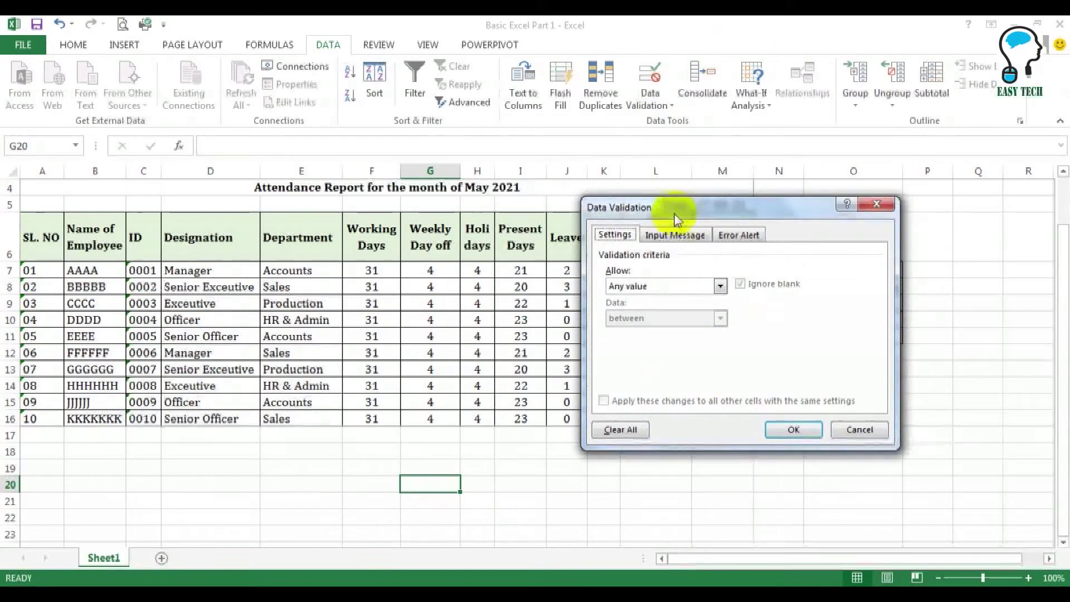
pyautogui.moveTo(677, 219); pyautogui.dragTo(710, 227)
pyautogui.click(672, 295)
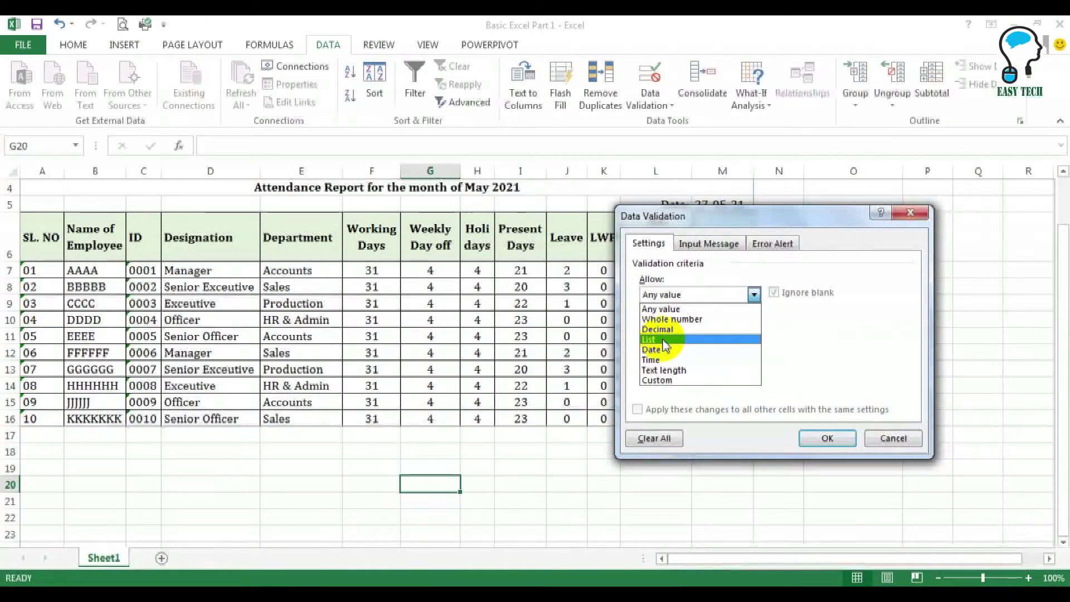
pyautogui.click(722, 219)
pyautogui.click(912, 213)
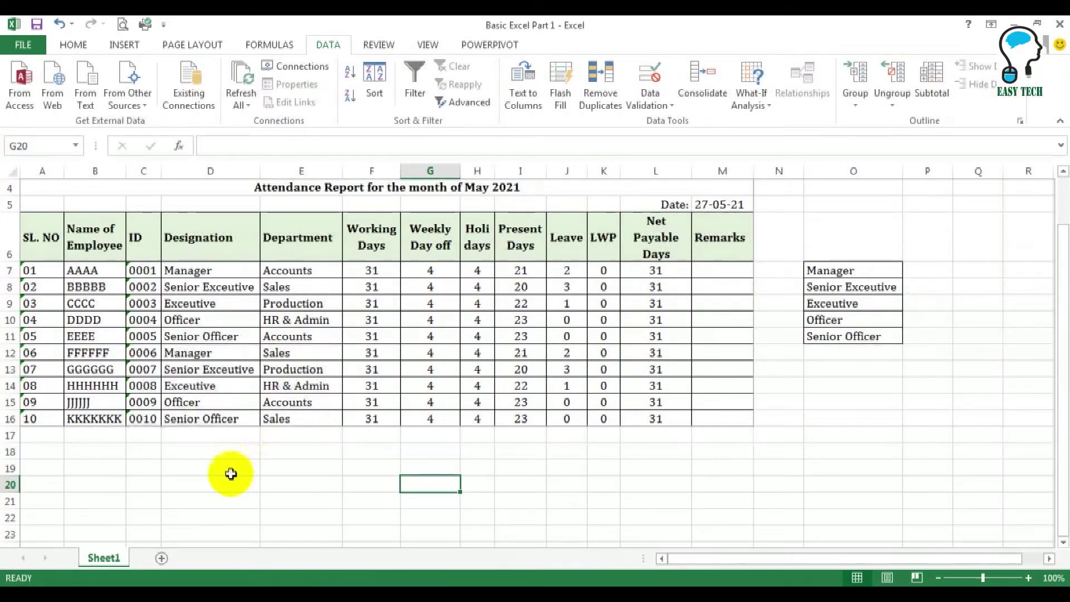
# Step: Apply list data validation to the empty column D cells from D18 downward, using =$O$7:$O$11 as the source
pyautogui.scroll(-1, 402, 444)
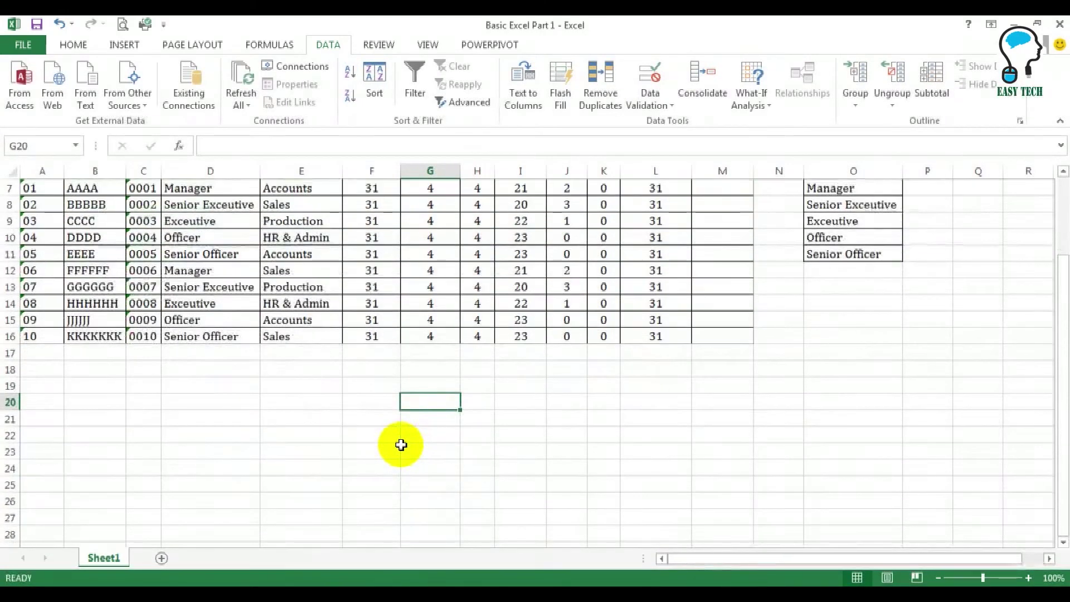
pyautogui.scroll(1, 402, 442)
pyautogui.moveTo(214, 451); pyautogui.dragTo(215, 544)
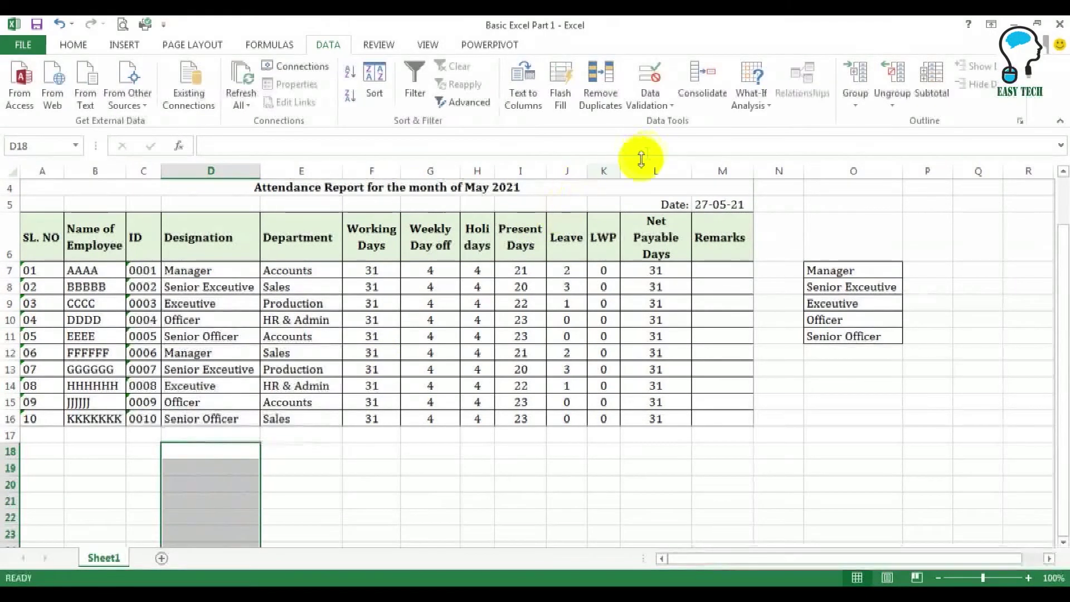
pyautogui.click(656, 106)
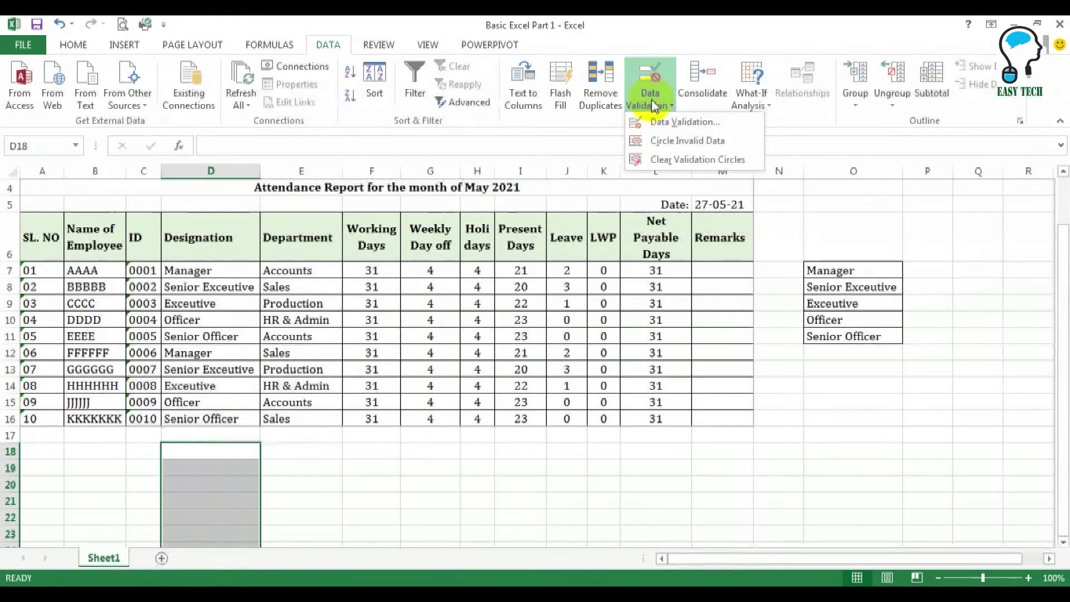
pyautogui.click(685, 122)
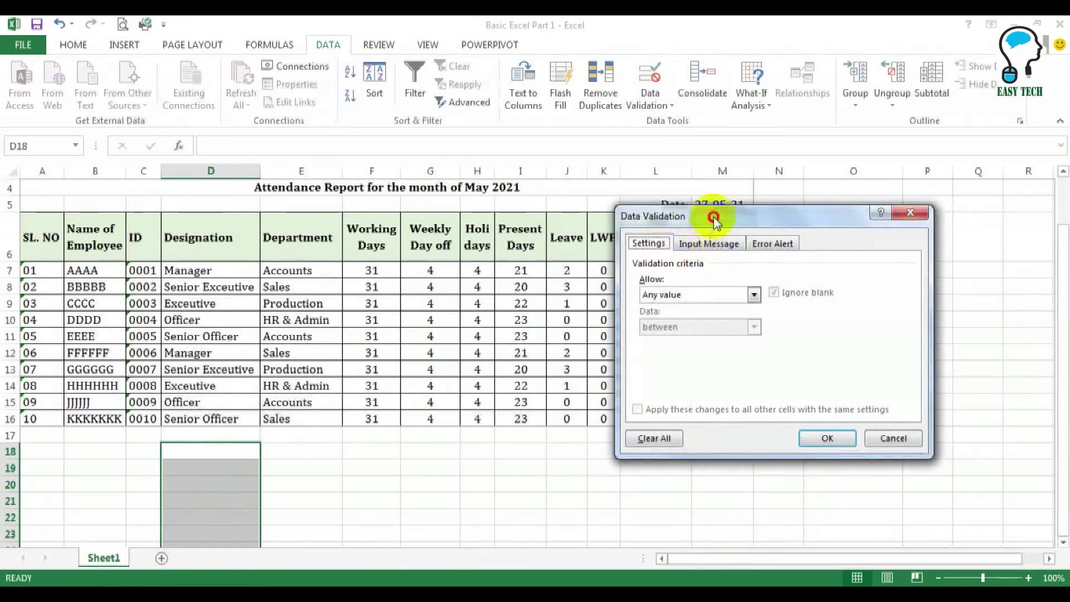
pyautogui.moveTo(715, 222); pyautogui.dragTo(541, 224)
pyautogui.click(580, 297)
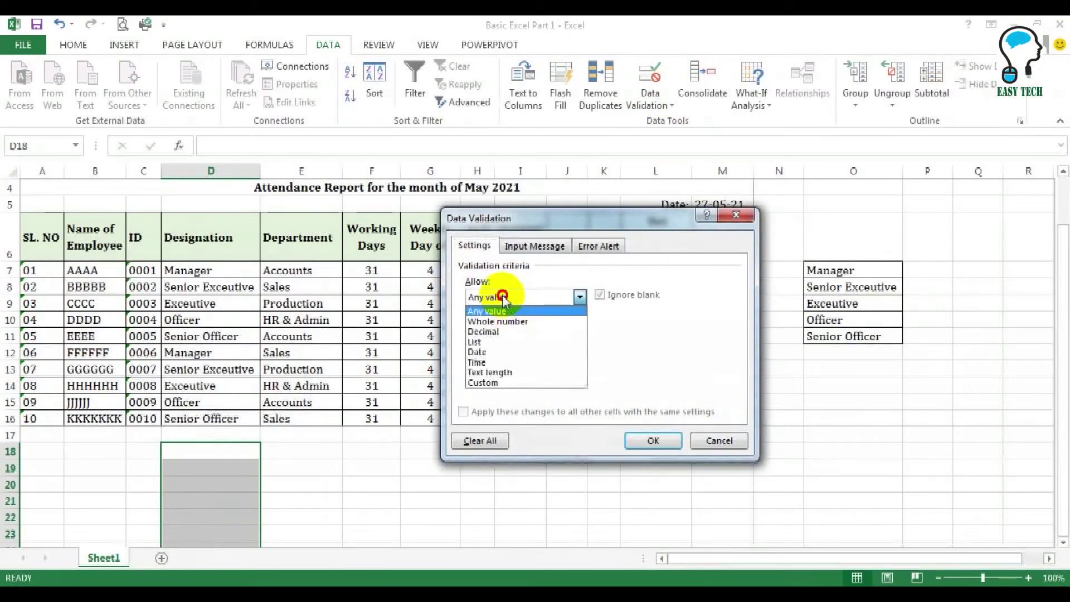
pyautogui.click(493, 342)
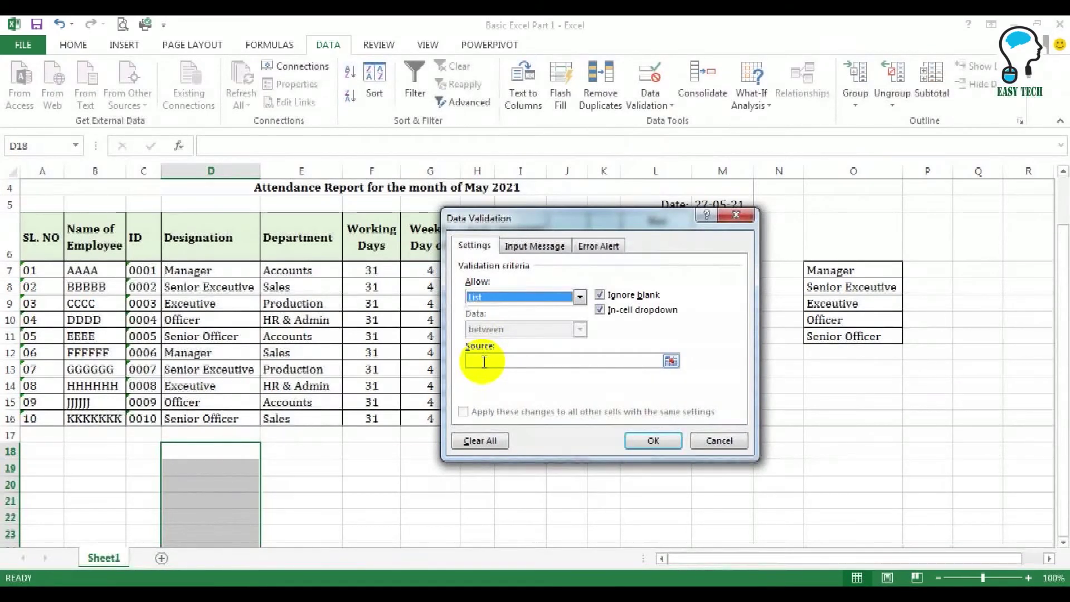
pyautogui.click(484, 363)
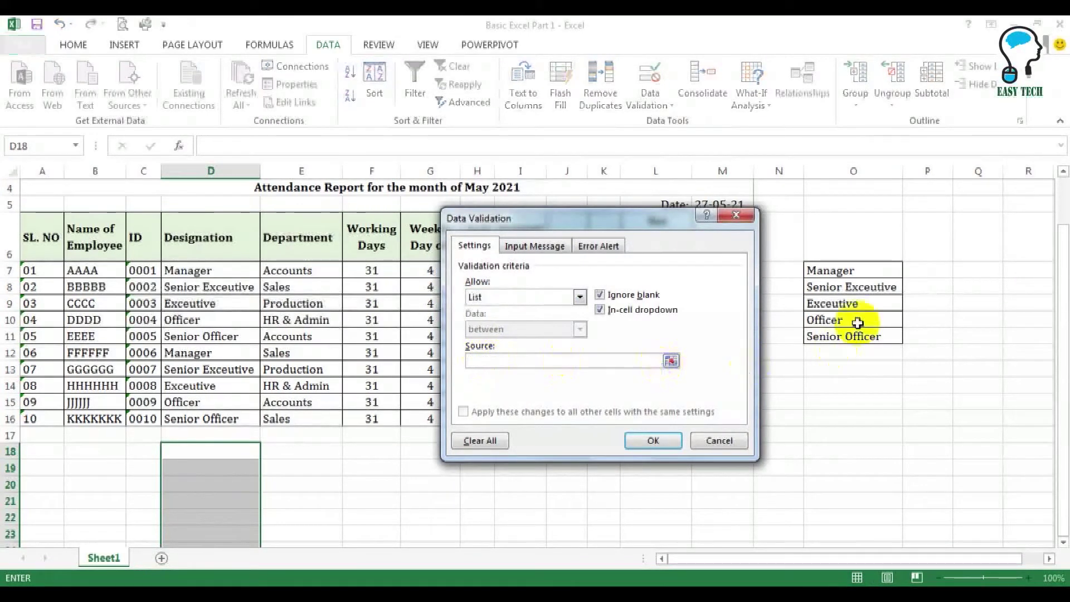
pyautogui.moveTo(825, 270); pyautogui.dragTo(837, 333)
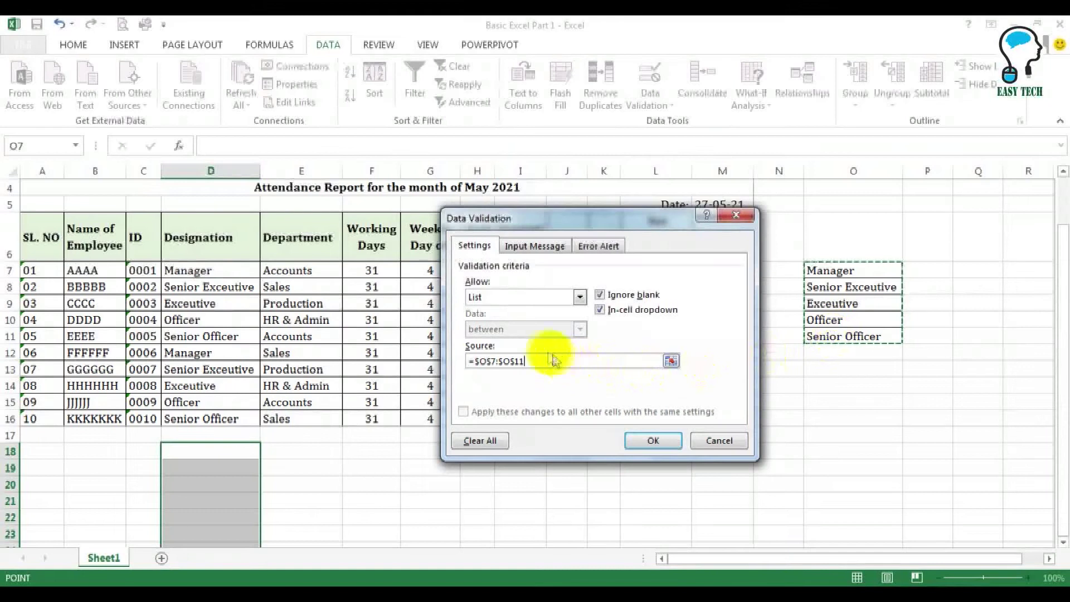
pyautogui.click(654, 442)
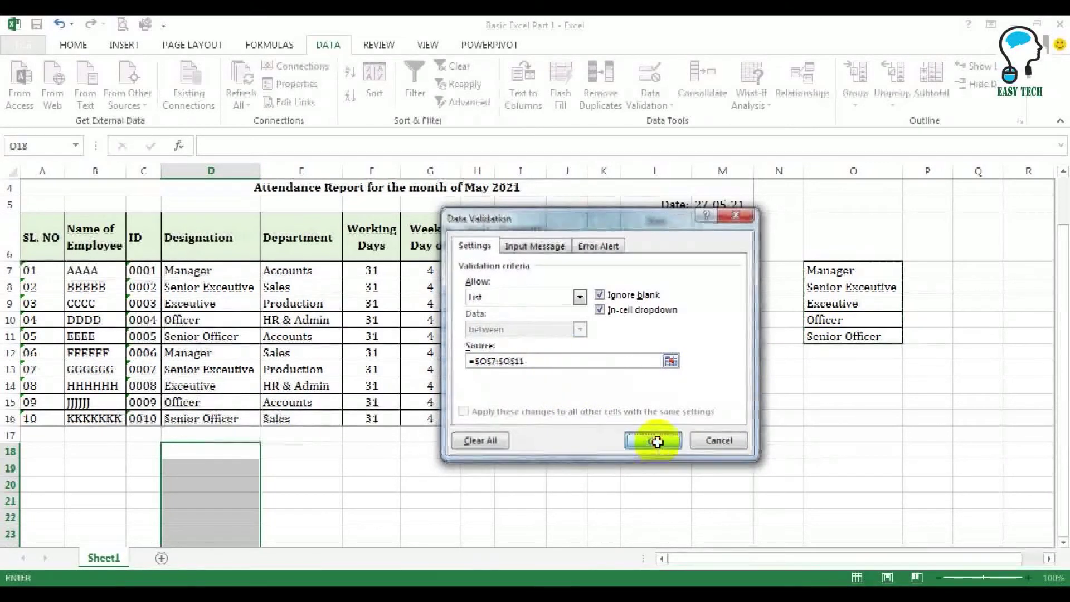
# Step: Check cells D18, D19, D20 and D22 for the in-cell dropdown
pyautogui.click(212, 467)
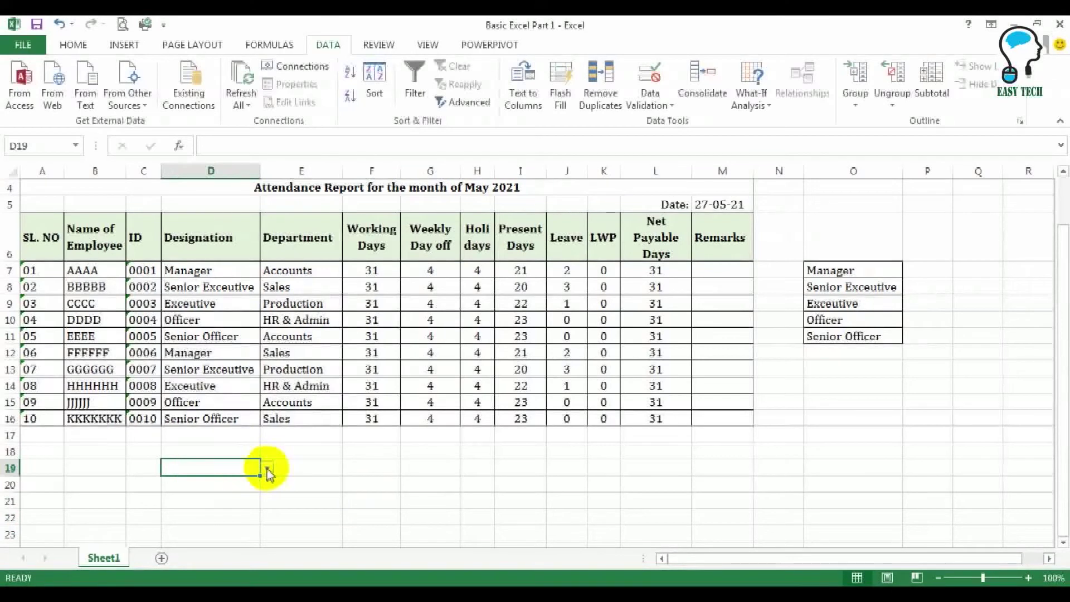
pyautogui.click(234, 451)
pyautogui.click(229, 479)
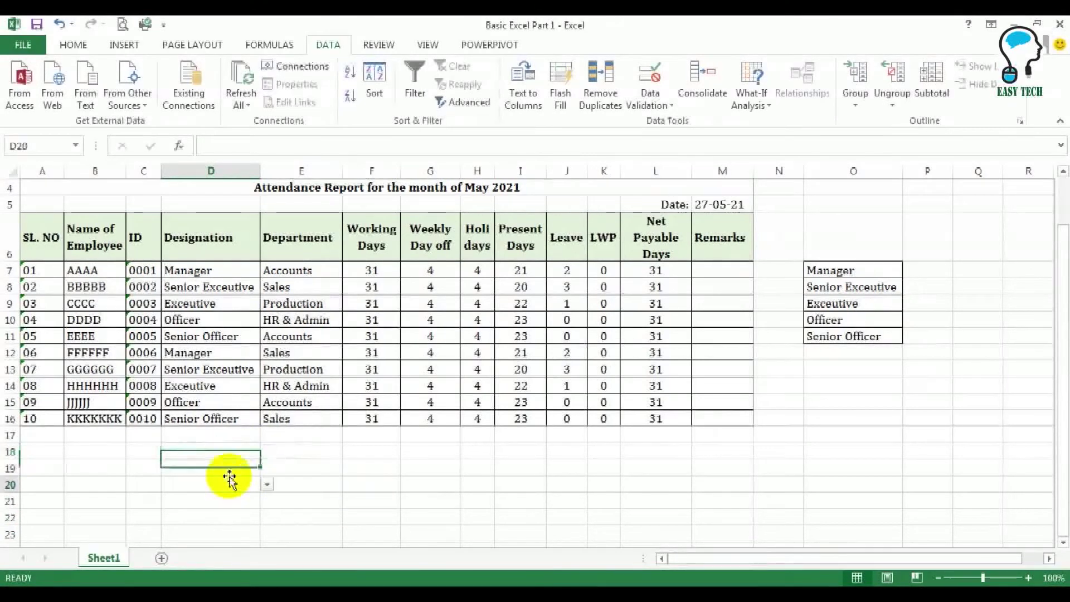
pyautogui.click(225, 517)
pyautogui.click(221, 486)
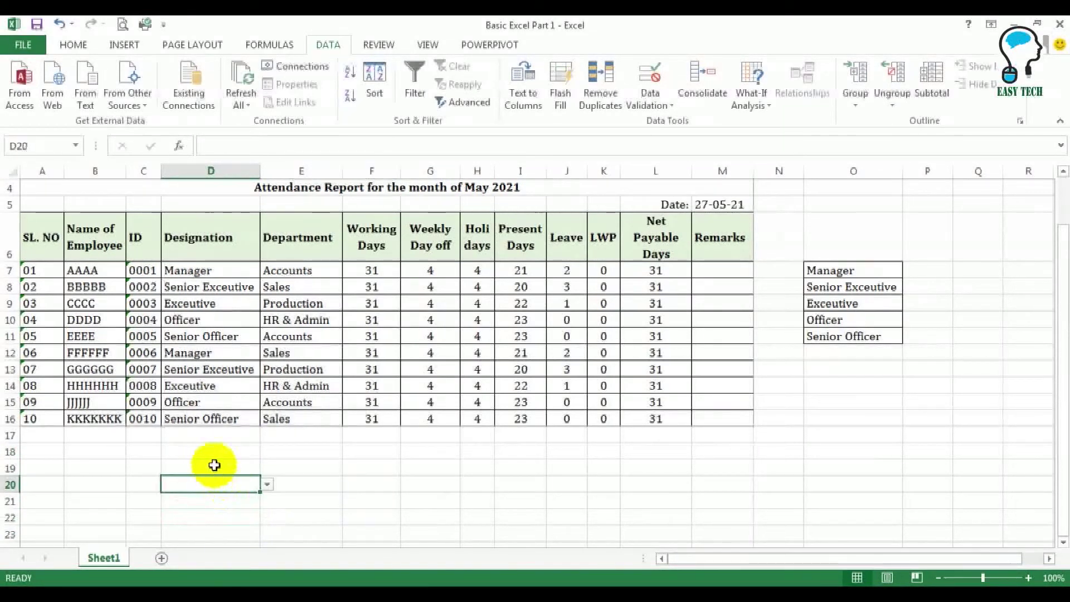
# Step: Choose Manager in cell D19 and Exceutive in cell D20 from their dropdown lists
pyautogui.click(215, 464)
pyautogui.click(268, 469)
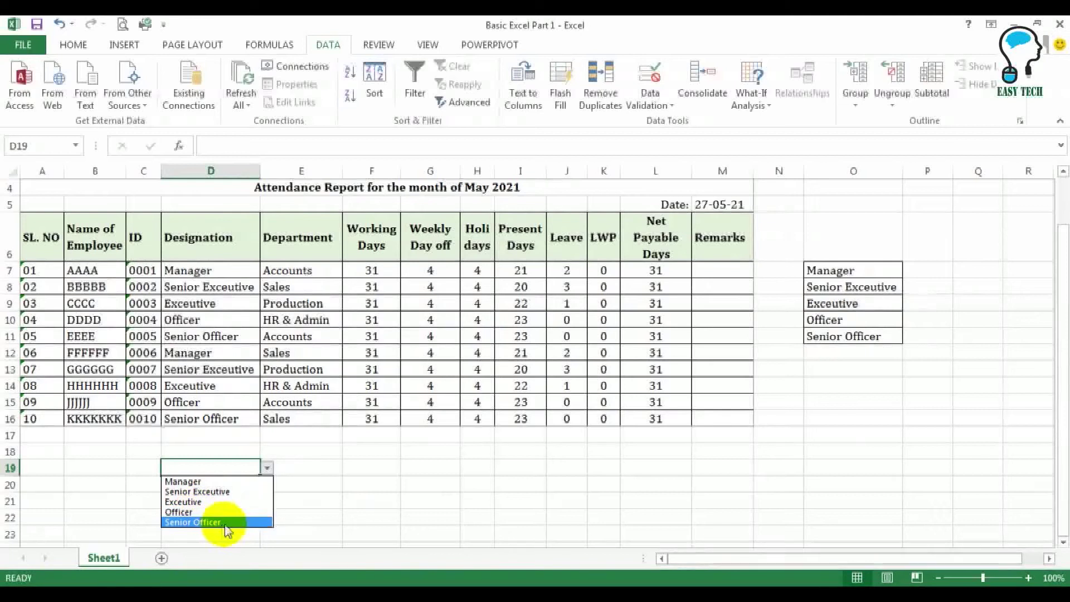
pyautogui.click(183, 482)
pyautogui.click(242, 489)
pyautogui.click(268, 484)
pyautogui.click(192, 518)
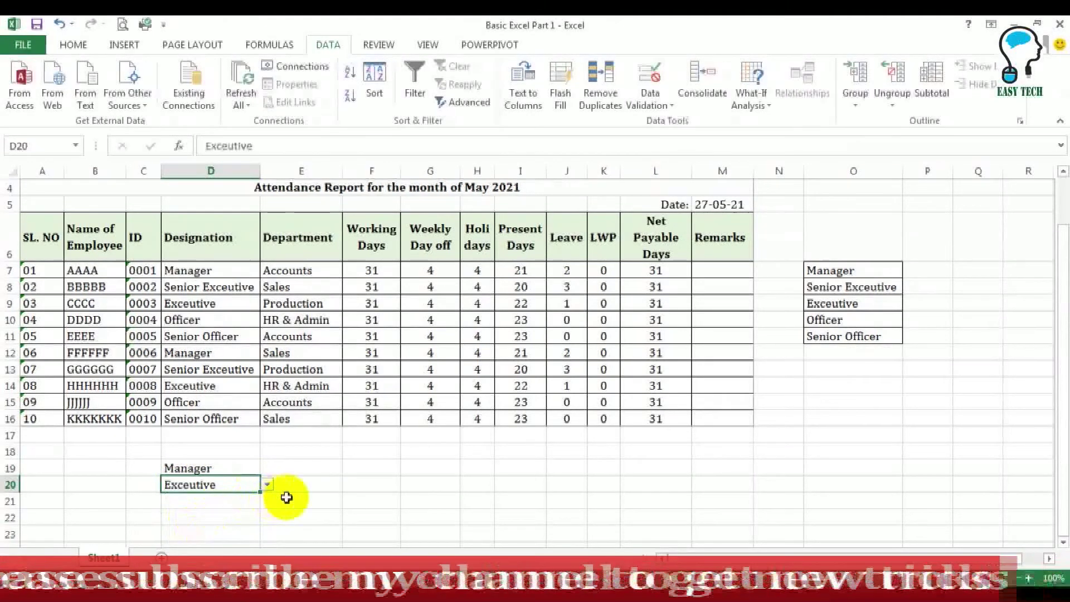
# Step: Try to enter the unlisted designation Junior Officer in cell D21 and cancel the entry
pyautogui.click(213, 505)
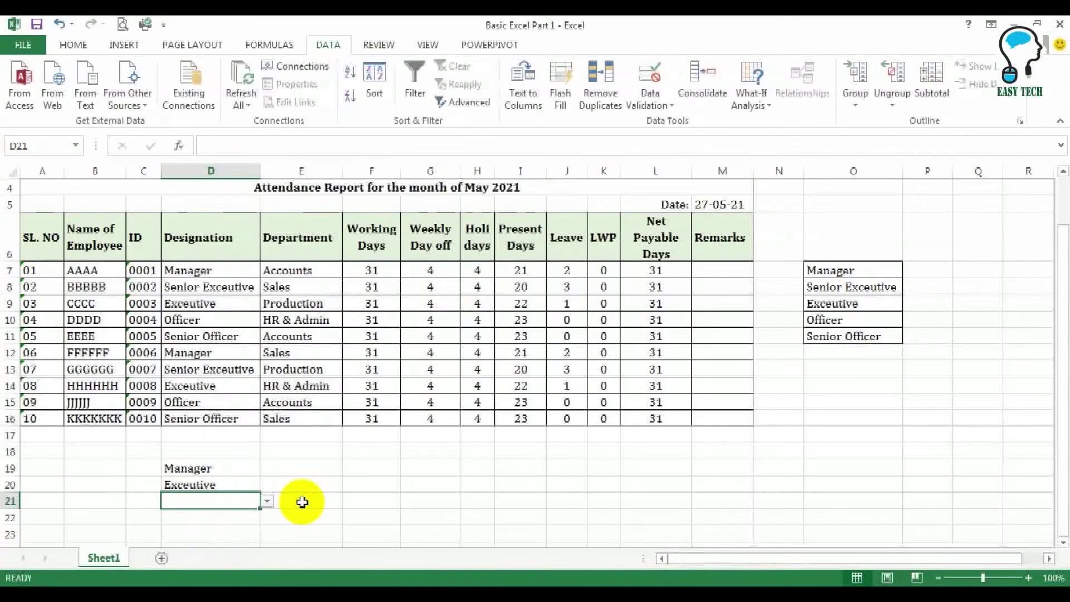
pyautogui.write('Junior Officer')
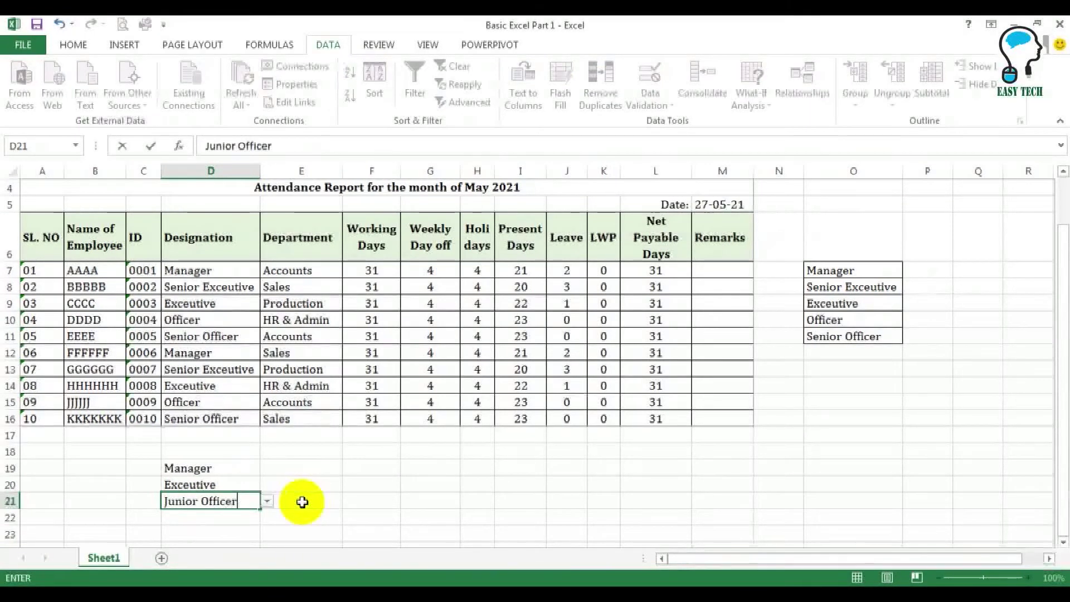
pyautogui.press('Return')
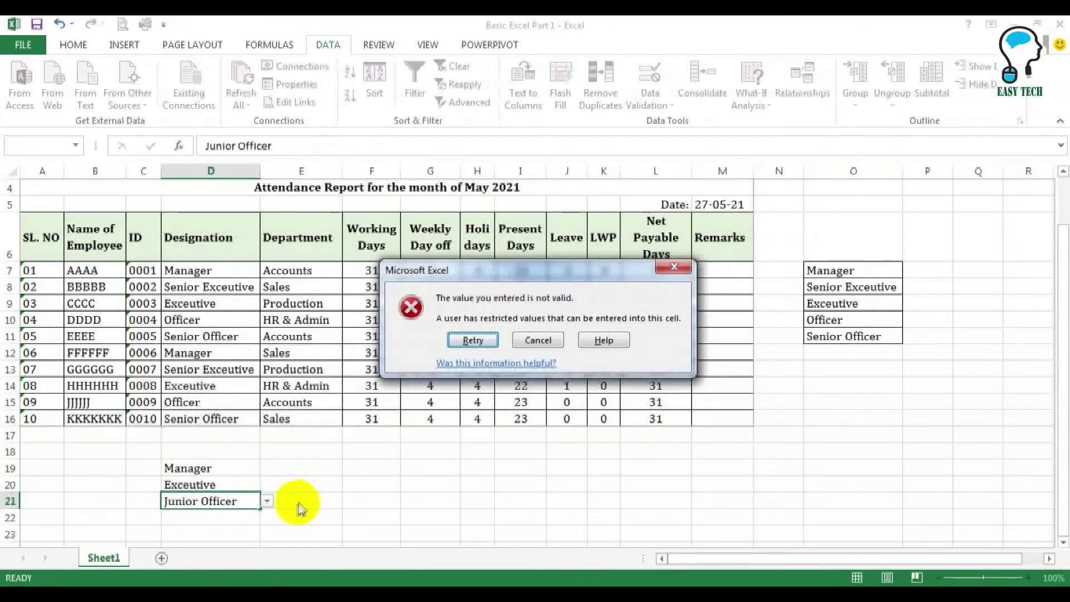
pyautogui.click(538, 340)
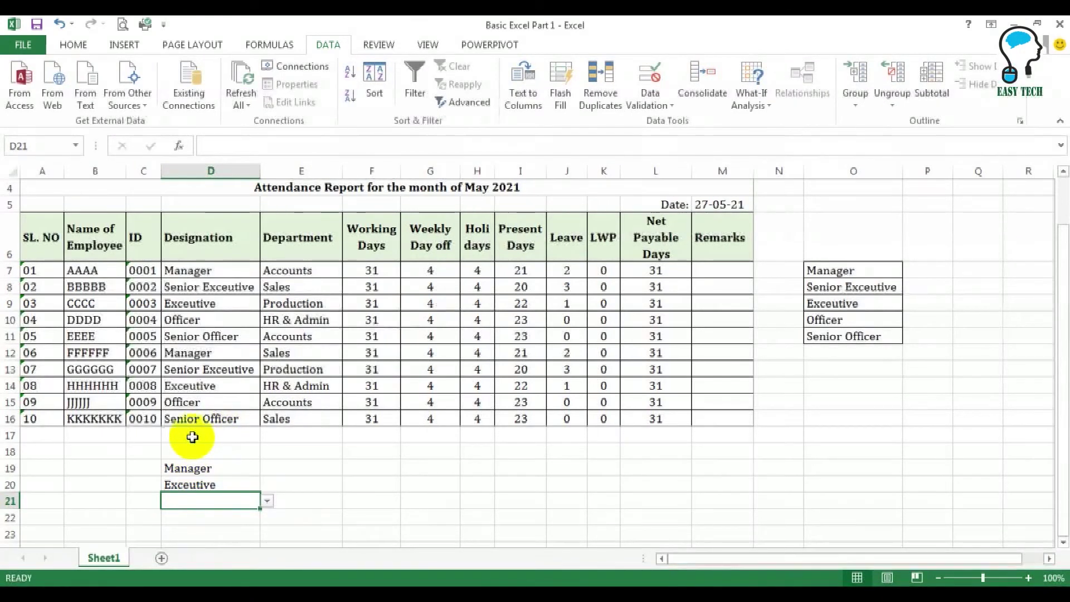
# Step: Remove the list validation from the column D cells from D17 downward by allowing any value
pyautogui.moveTo(194, 451); pyautogui.dragTo(210, 532)
pyautogui.moveTo(206, 432); pyautogui.dragTo(225, 546)
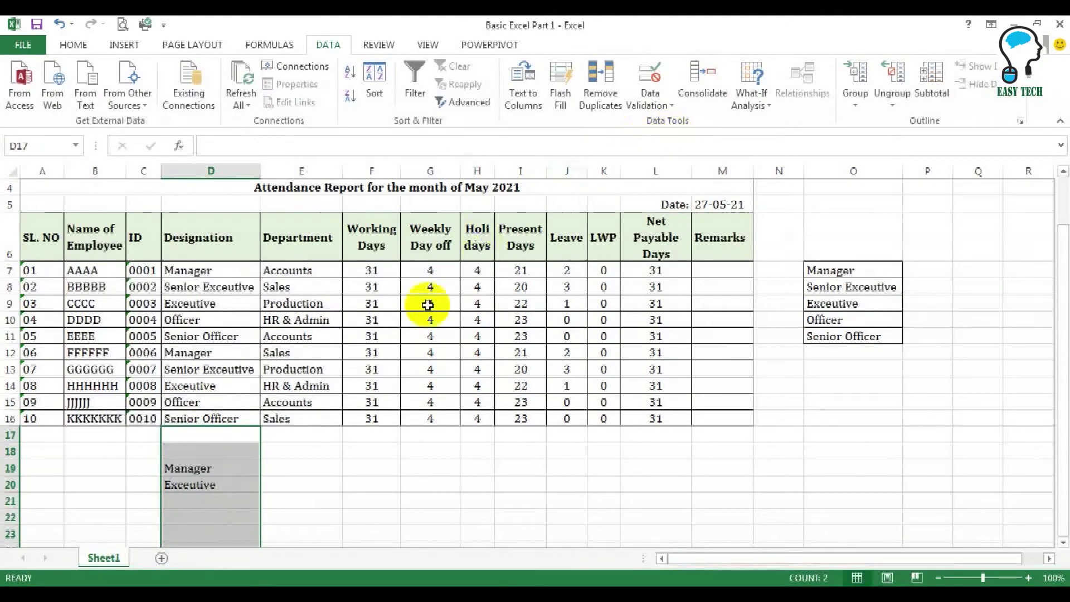
pyautogui.click(649, 105)
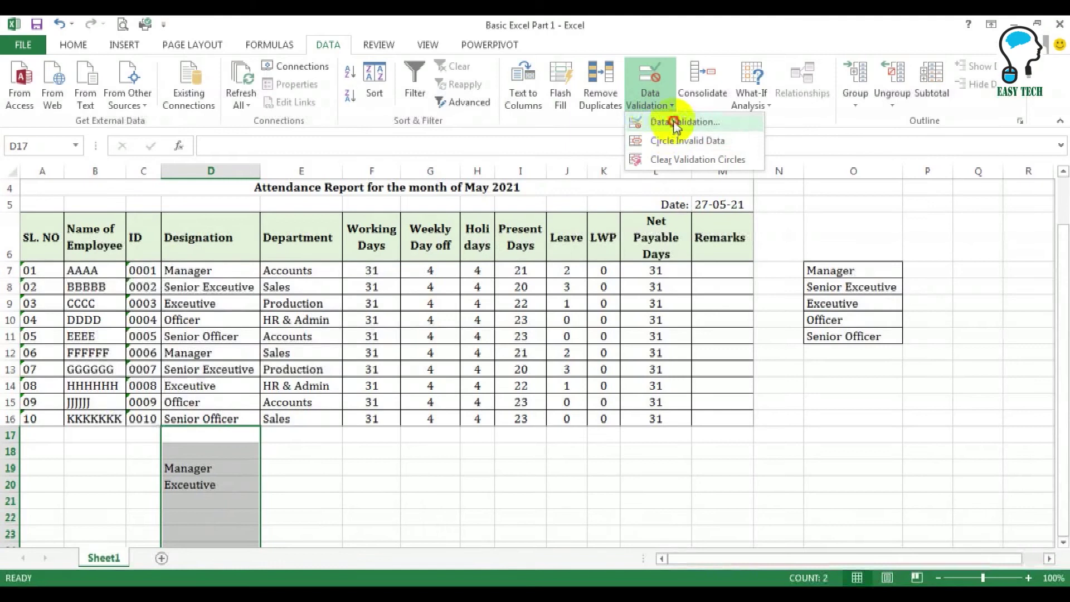
pyautogui.click(669, 120)
pyautogui.click(473, 338)
pyautogui.click(481, 297)
pyautogui.click(486, 311)
pyautogui.click(653, 440)
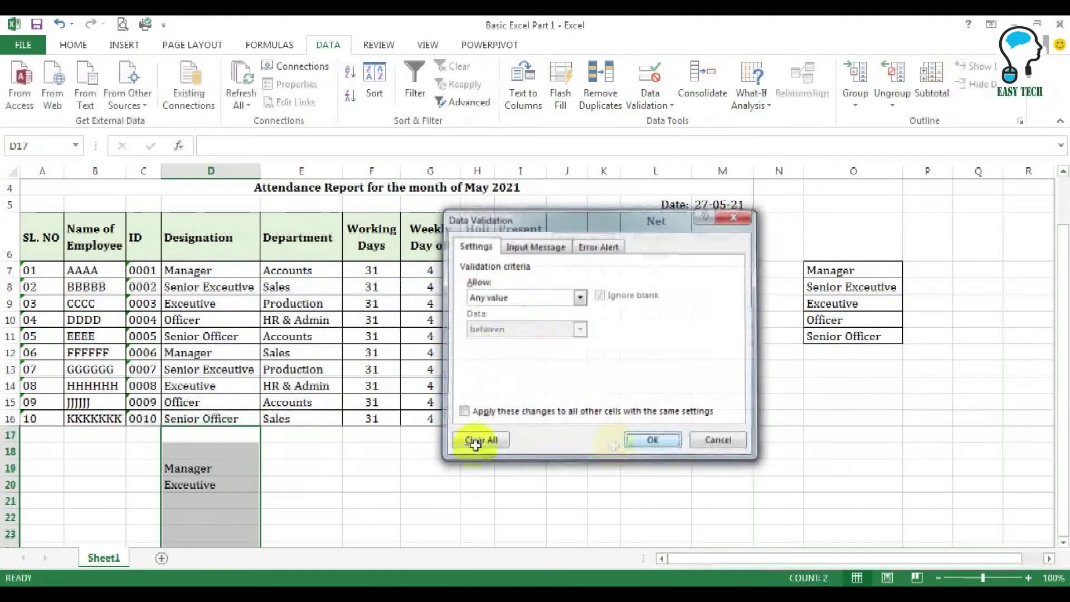
# Step: Check cells D19, D21 and D22 for the in-cell dropdown and clear the contents of D18:D22
pyautogui.moveTo(238, 468); pyautogui.dragTo(238, 484)
pyautogui.click(220, 470)
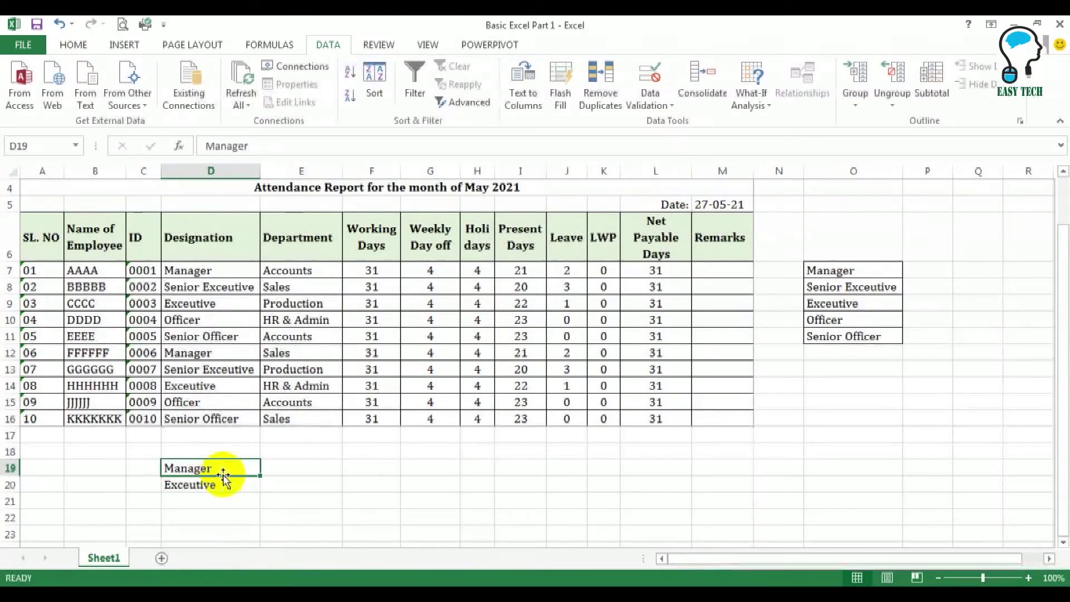
pyautogui.click(208, 500)
pyautogui.click(201, 522)
pyautogui.moveTo(194, 454); pyautogui.dragTo(196, 522)
pyautogui.press('Delete')
# Step: Start a data validation rule for cell E20 that allows a Date with the between condition
pyautogui.click(334, 488)
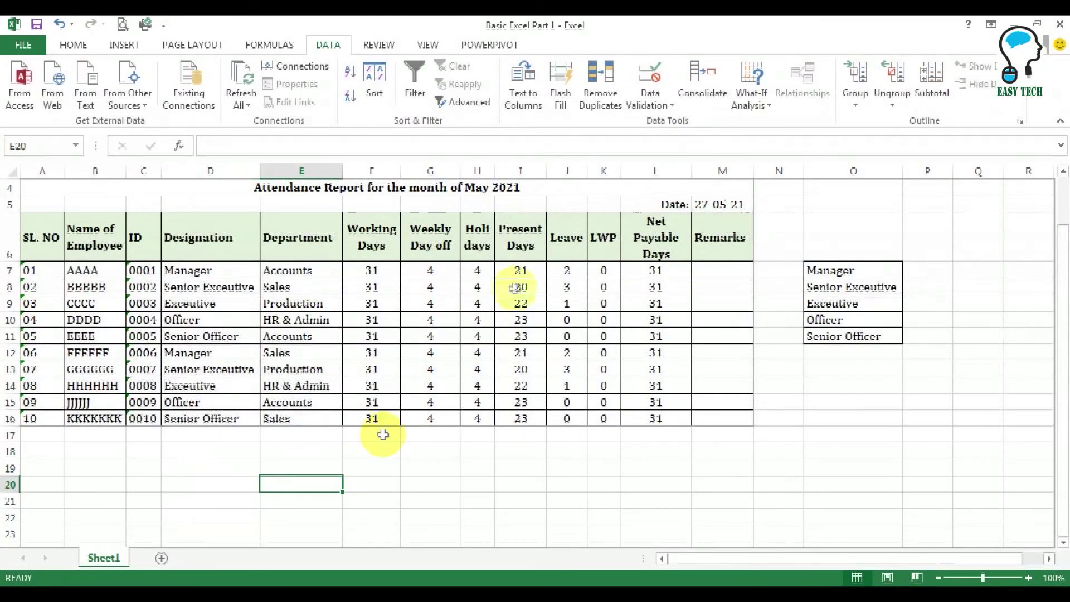
pyautogui.click(660, 102)
pyautogui.click(666, 121)
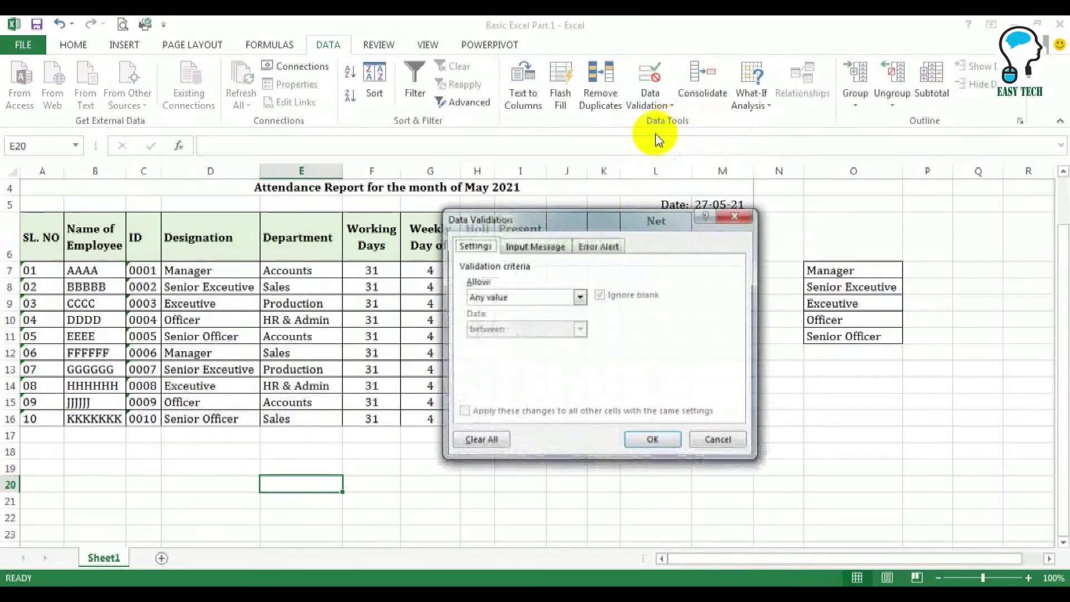
pyautogui.click(486, 297)
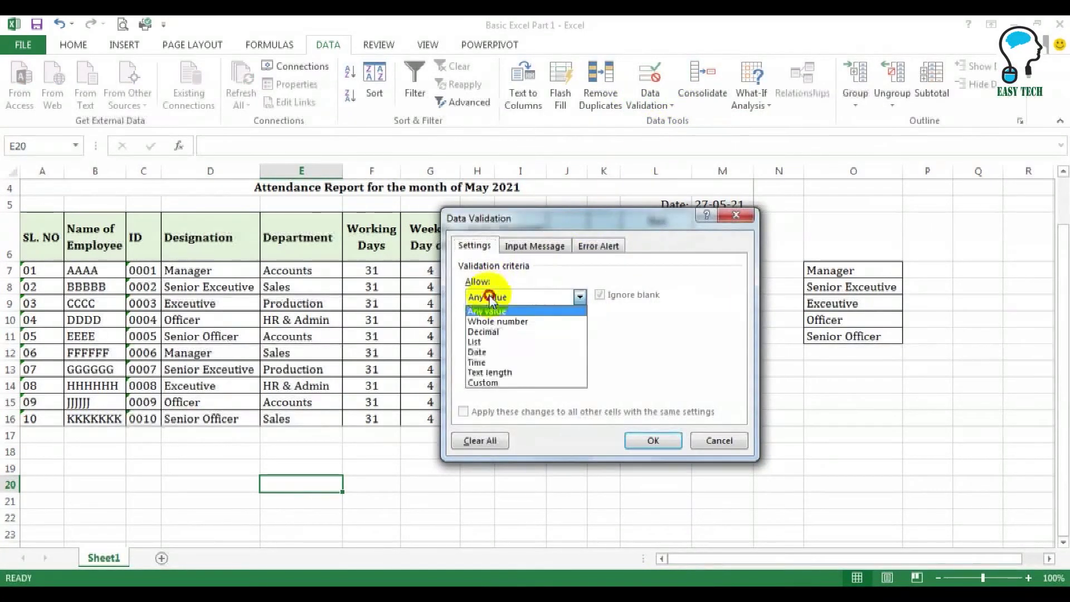
pyautogui.click(493, 352)
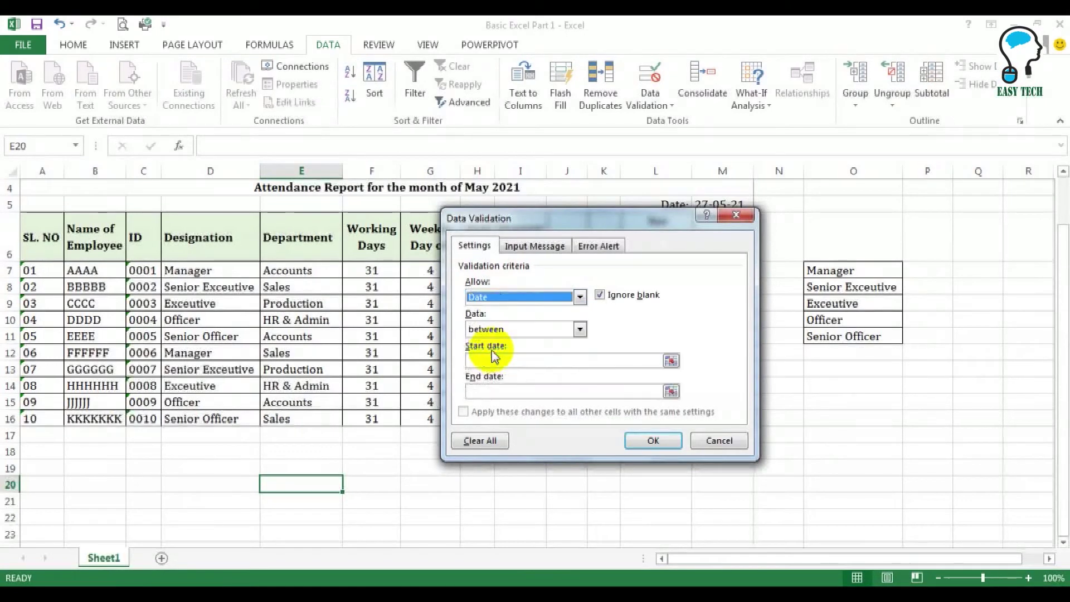
pyautogui.click(513, 334)
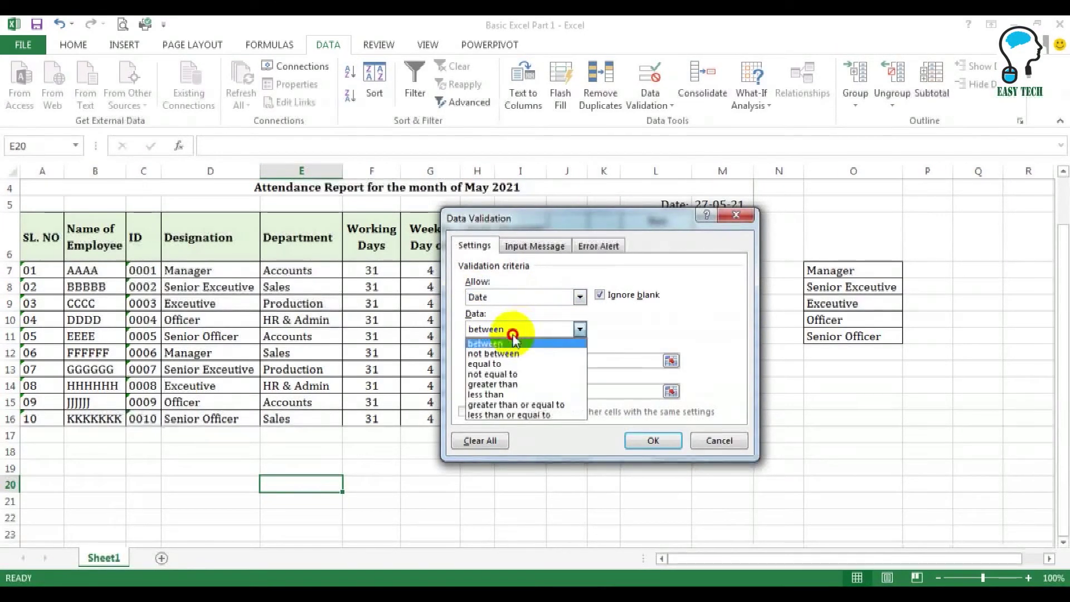
pyautogui.click(512, 334)
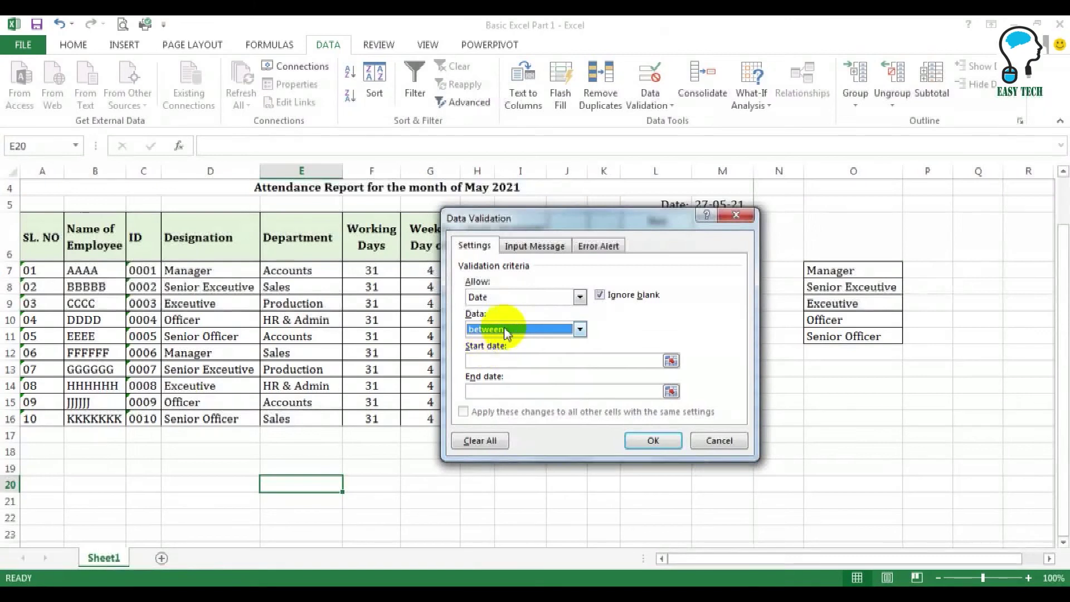
pyautogui.click(499, 331)
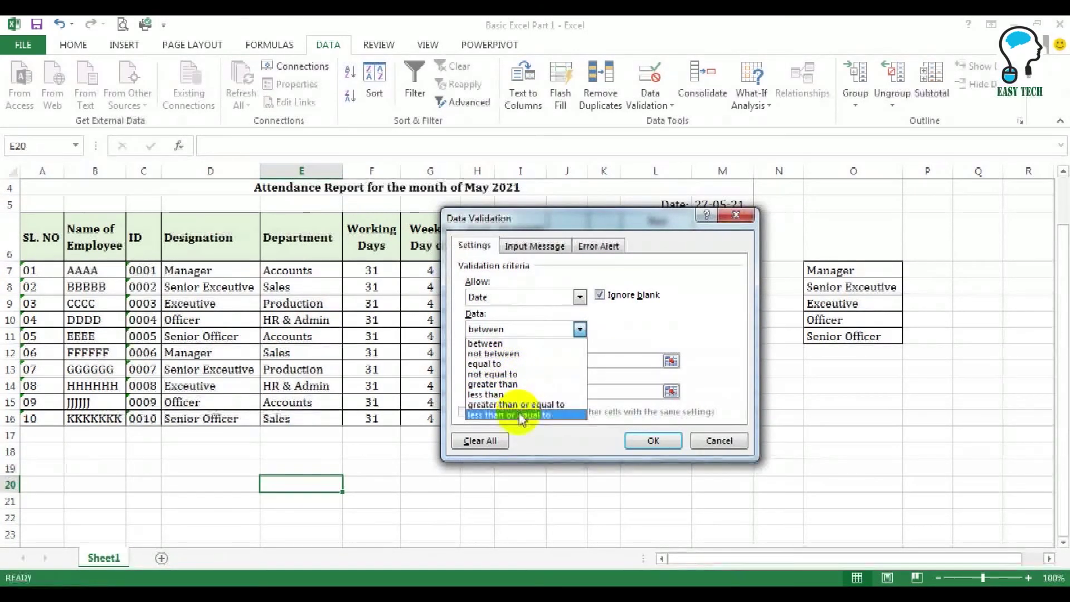
pyautogui.click(500, 343)
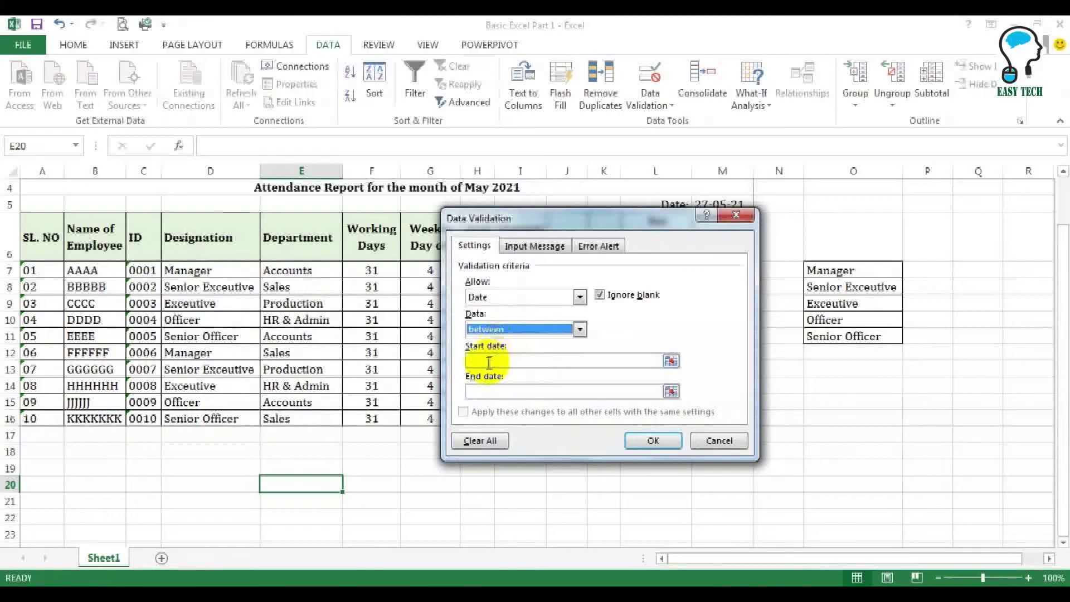
# Step: Set the rule's start date to 01-05-2021 and end date to 31-05-2021, and apply it
pyautogui.click(485, 361)
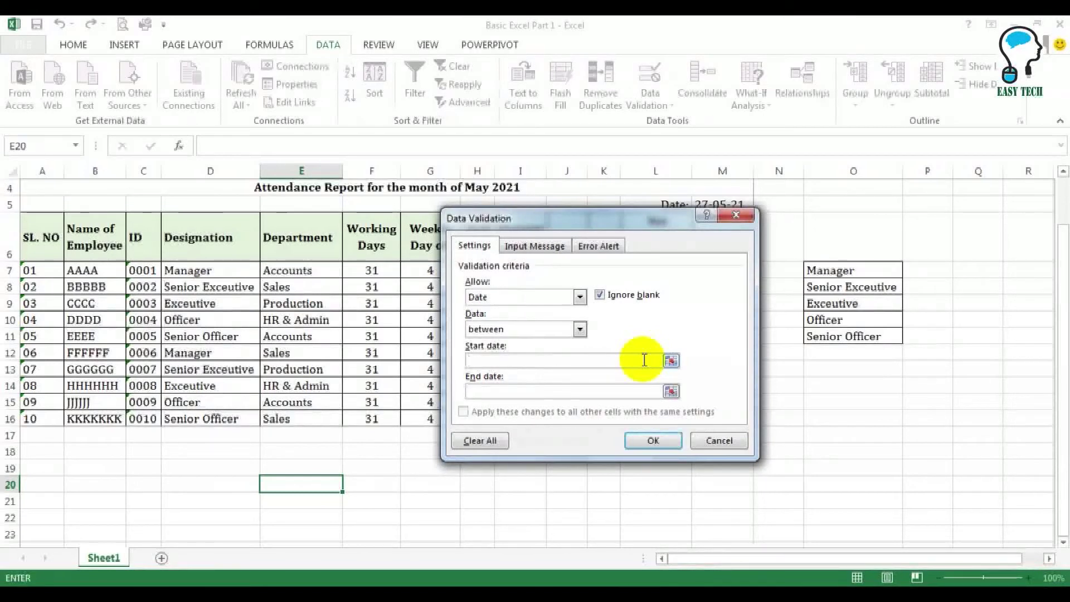
pyautogui.write('01-05-2021')
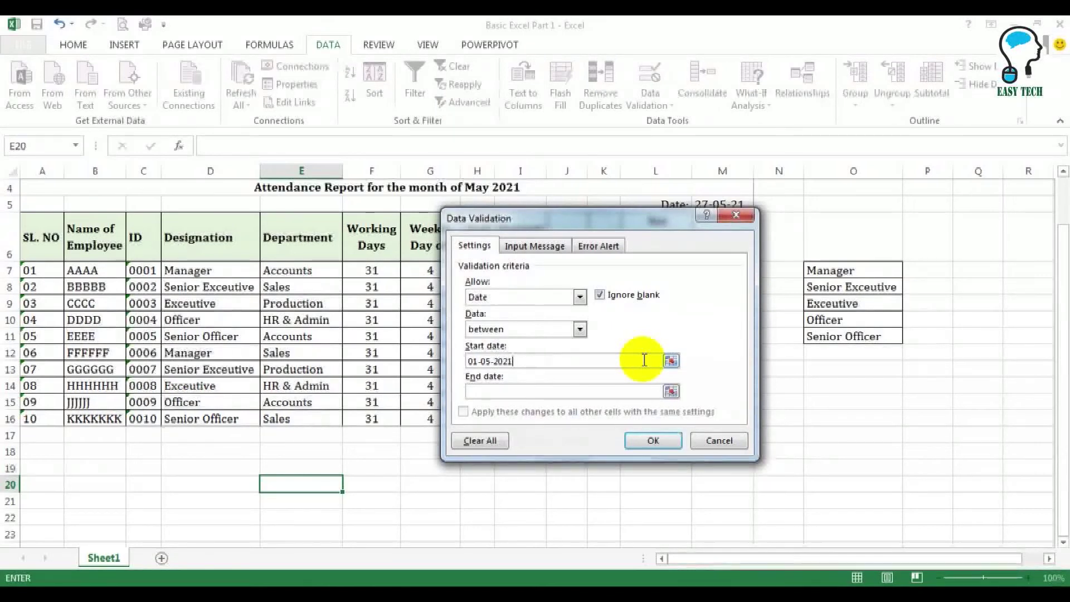
pyautogui.click(487, 390)
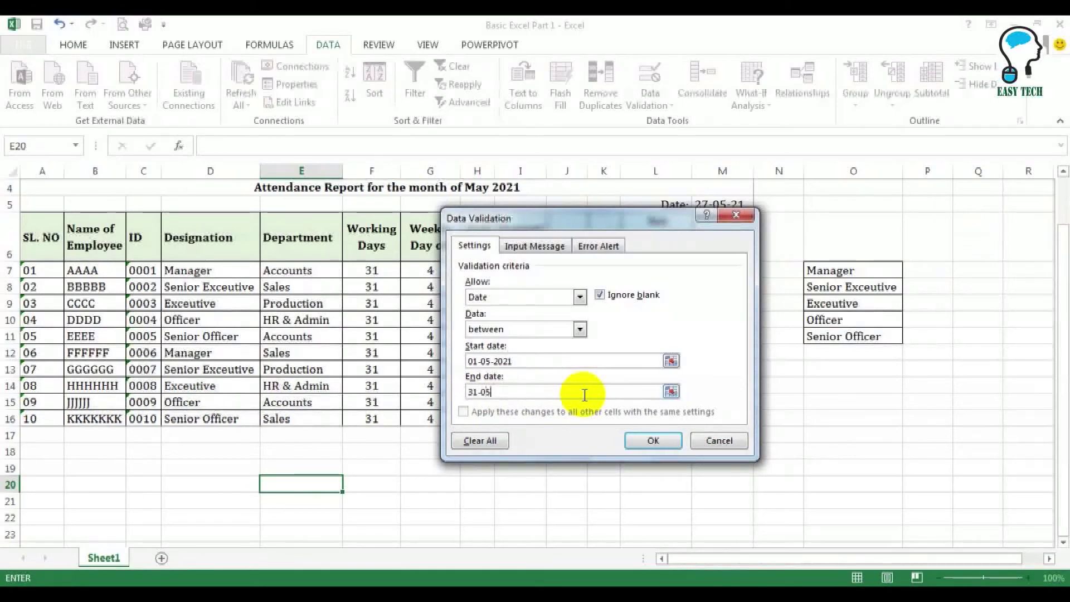
pyautogui.write('31-05-2021')
pyautogui.click(653, 441)
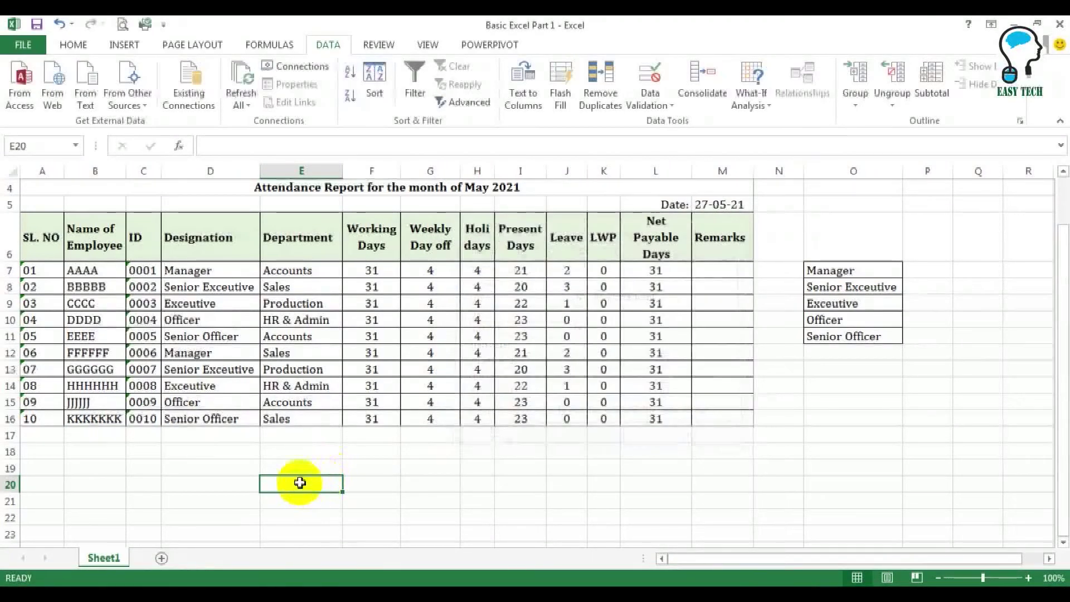
# Step: Try to enter the out-of-range date 01-04-2021 in cell E20 and choose to retry the entry
pyautogui.write('01')
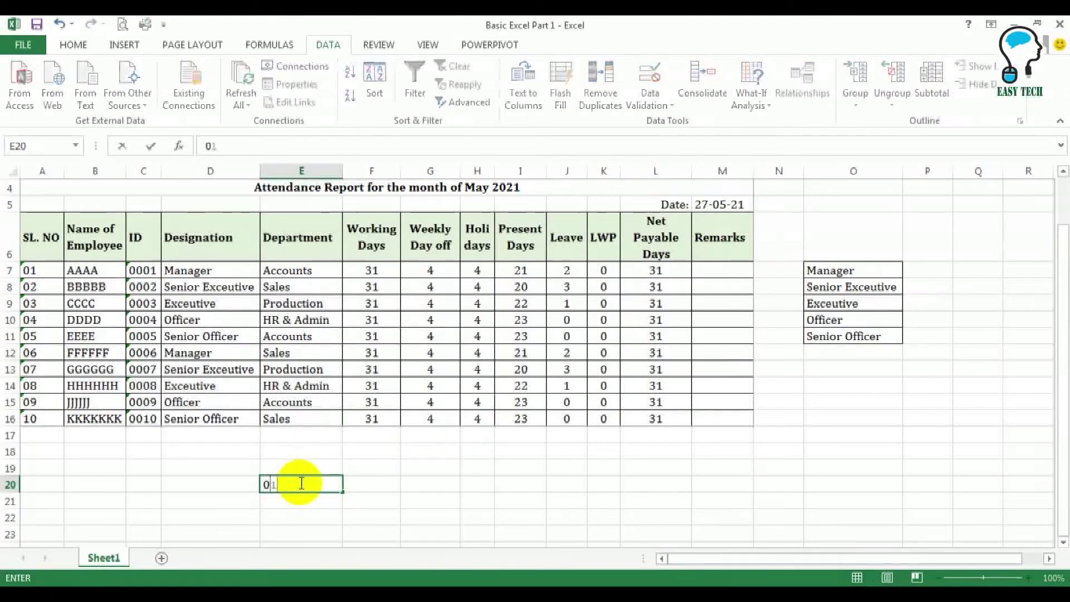
pyautogui.write('-04-2021')
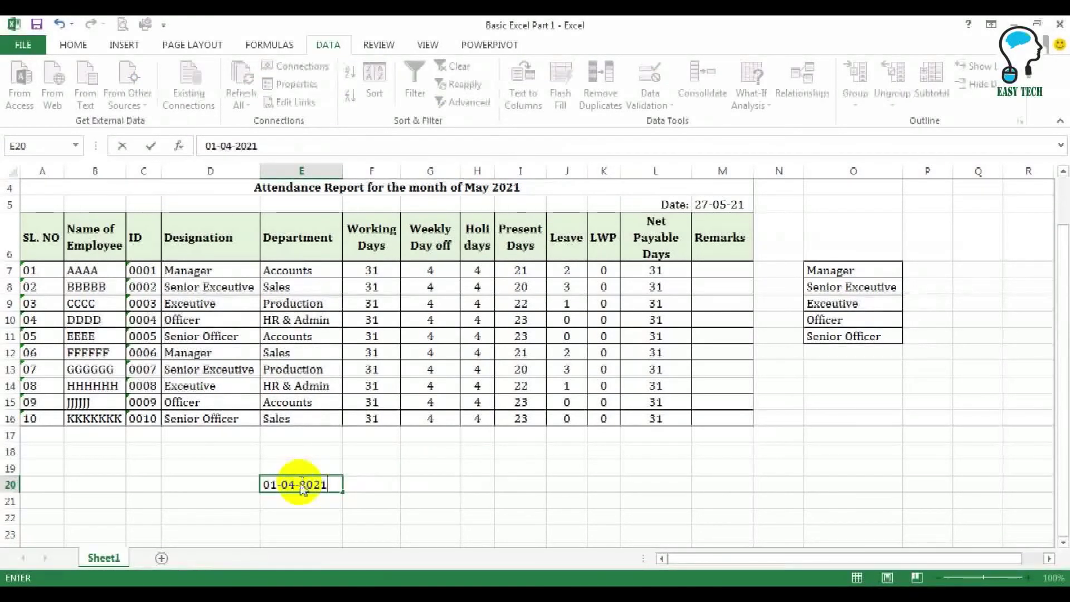
pyautogui.press('Return')
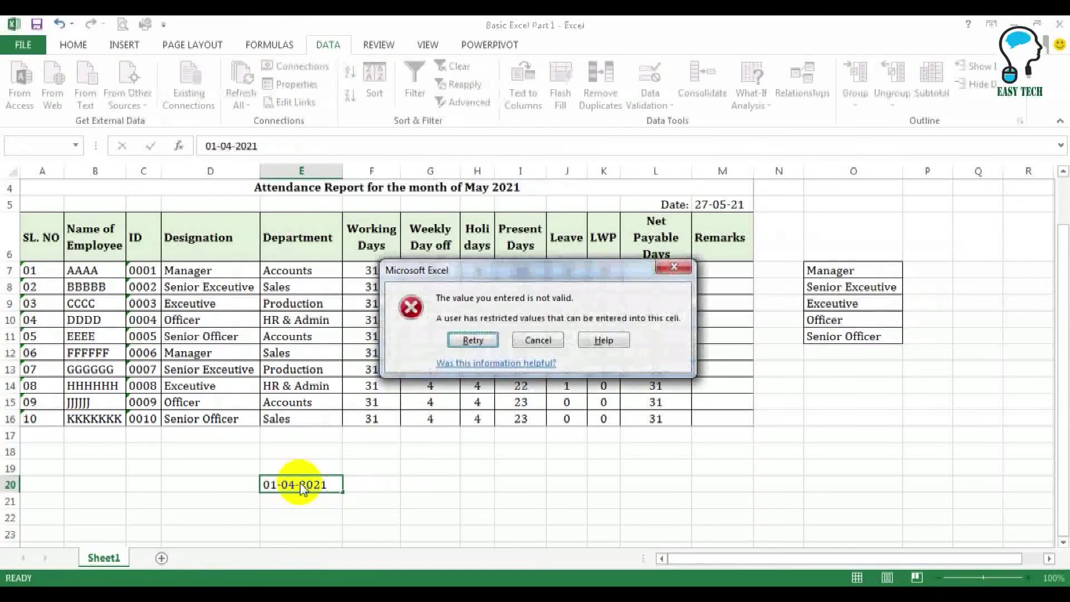
pyautogui.press('Return')
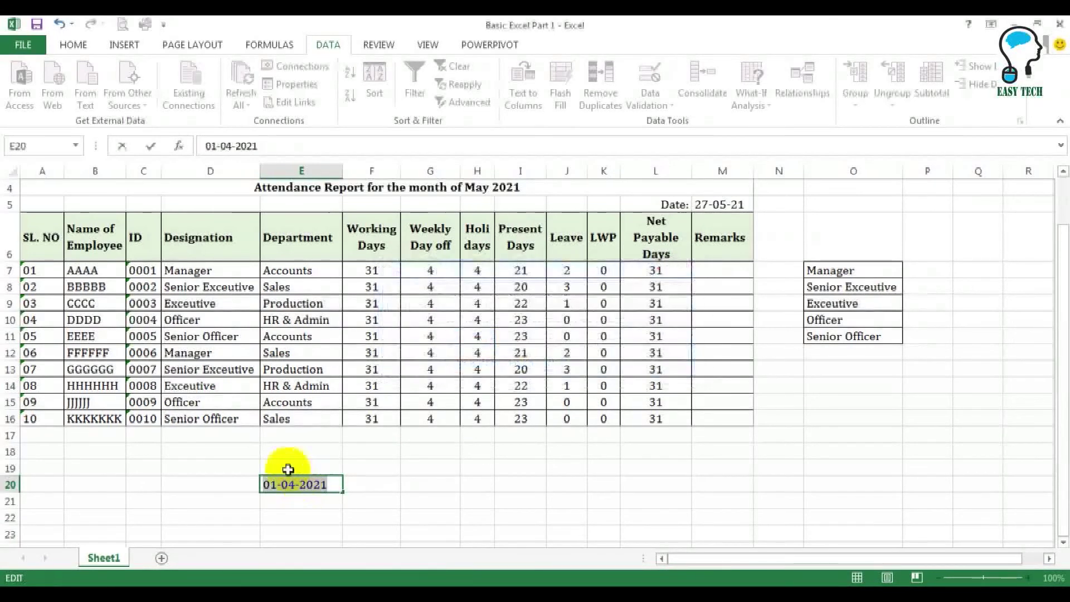
# Step: Correct the month in cell E20 so the entered date is 01-05-2021
pyautogui.click(288, 485)
pyautogui.write('5')
pyautogui.press('Return')
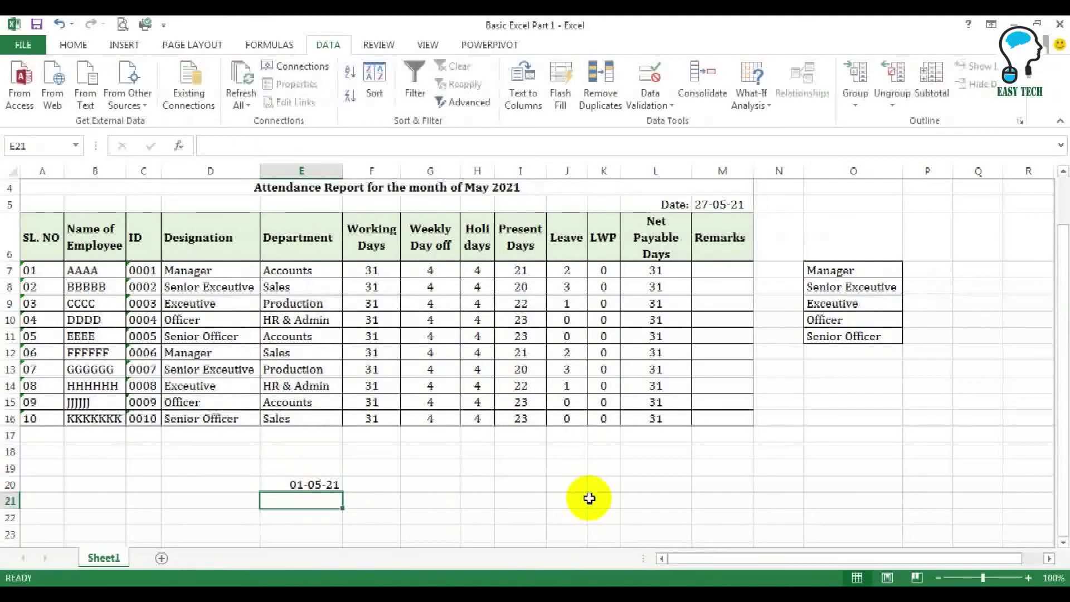
# Step: Switch the validation of cell E20 to Custom and empty its formula
pyautogui.click(293, 483)
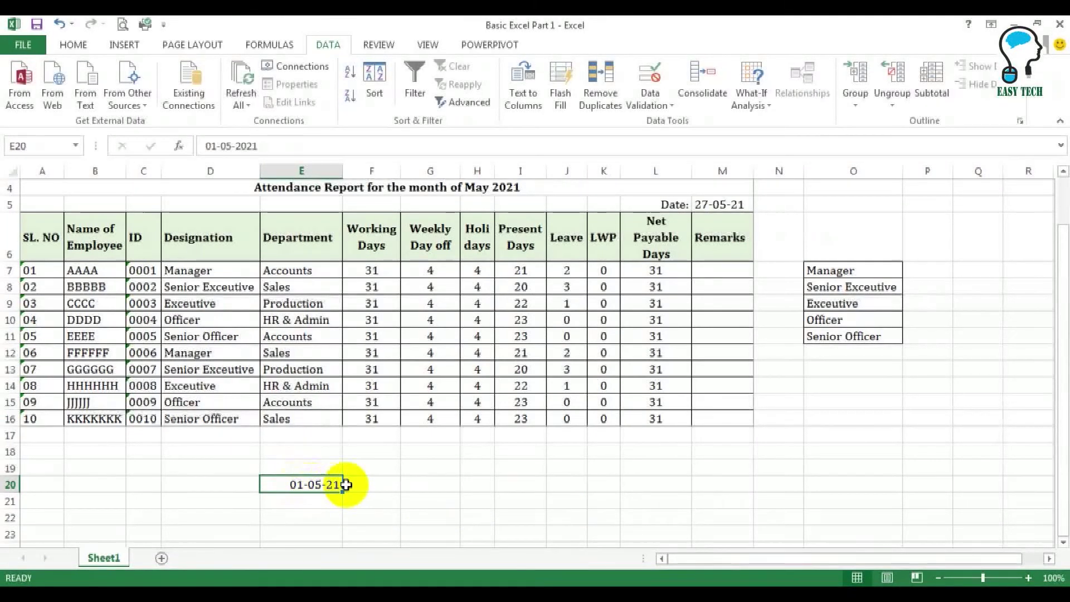
pyautogui.click(664, 107)
pyautogui.click(676, 127)
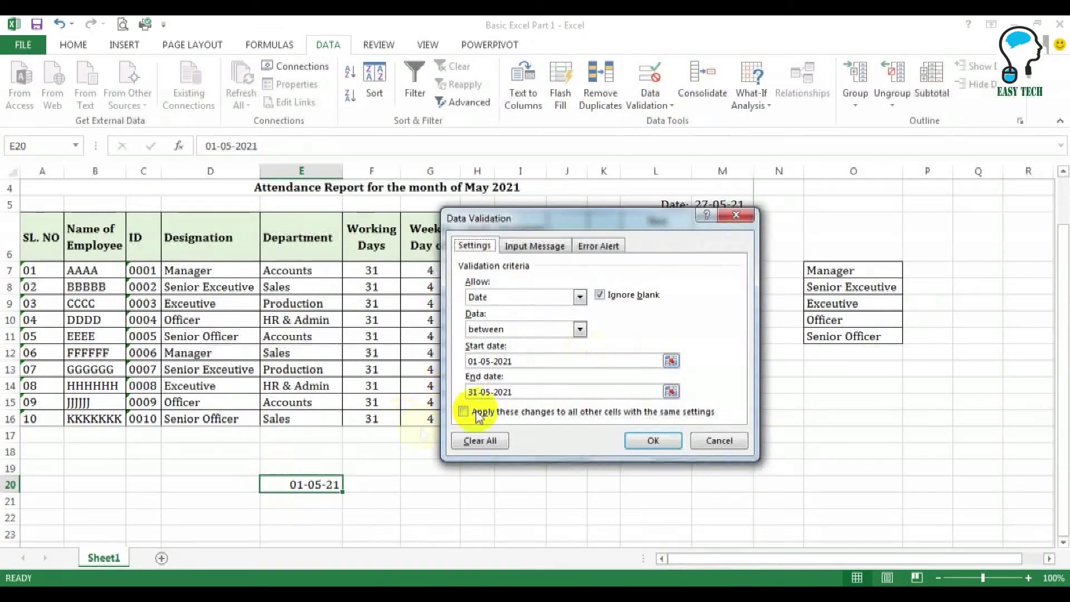
pyautogui.click(504, 298)
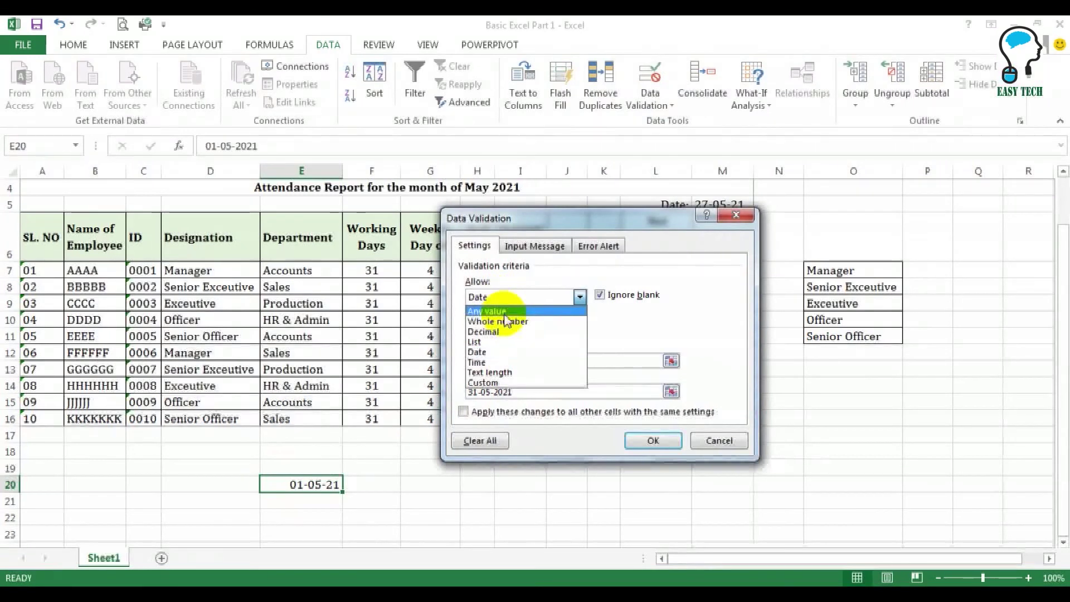
pyautogui.click(514, 384)
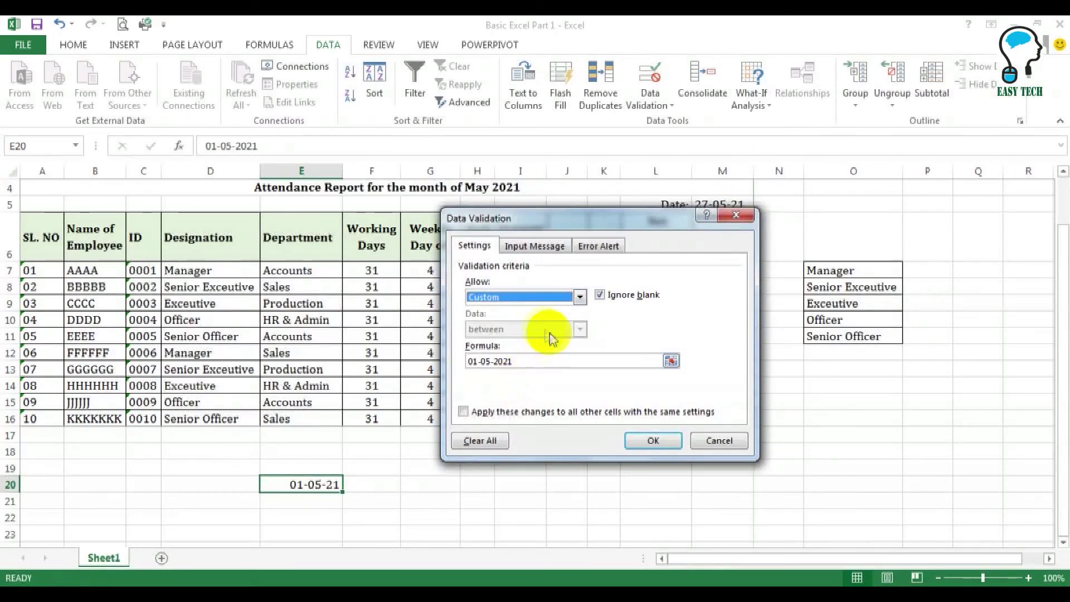
pyautogui.click(539, 363)
pyautogui.click(422, 357)
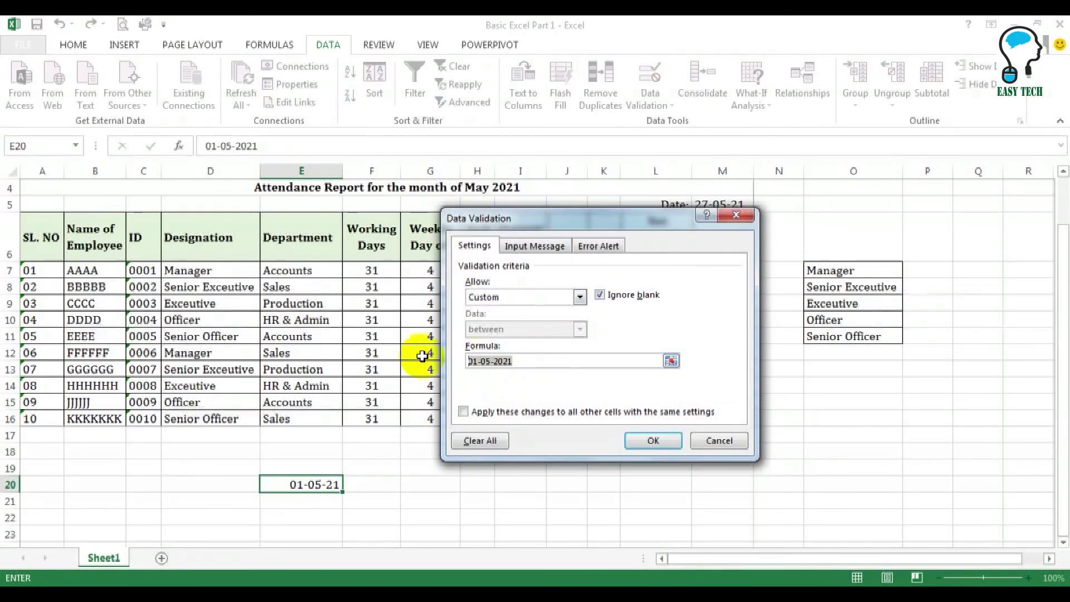
pyautogui.press('BackSpace')
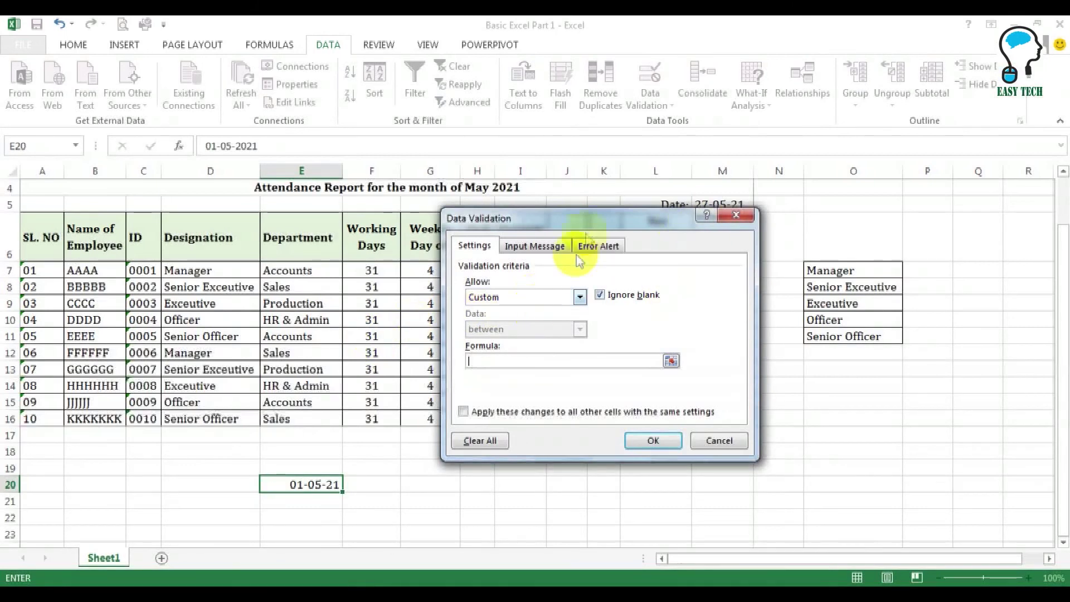
# Step: Review the input message and error alert options of the validation rule for cell E20
pyautogui.click(546, 246)
pyautogui.click(538, 338)
pyautogui.click(615, 255)
pyautogui.click(534, 335)
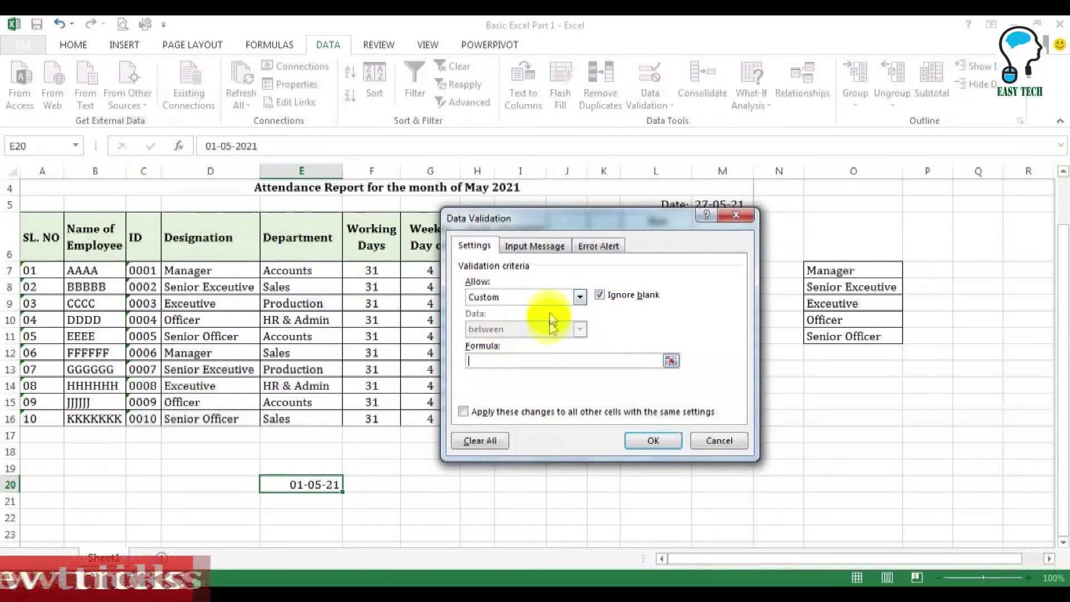
# Step: Set the validation of cell E20 to any value, view its input message and error alert options, and apply the change
pyautogui.click(580, 297)
pyautogui.click(493, 306)
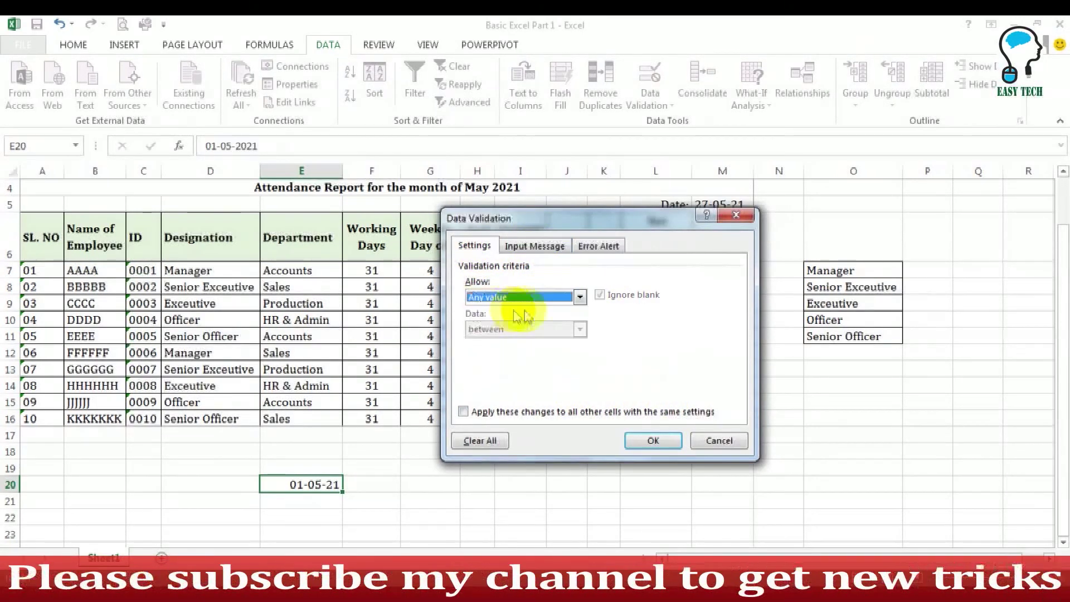
pyautogui.click(564, 250)
pyautogui.click(493, 317)
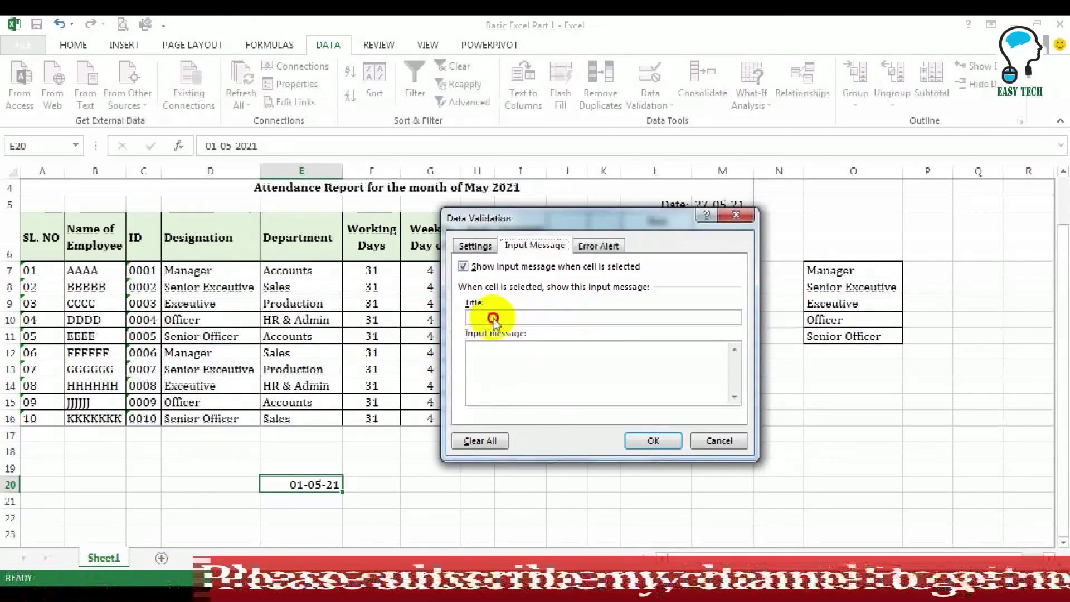
pyautogui.click(528, 376)
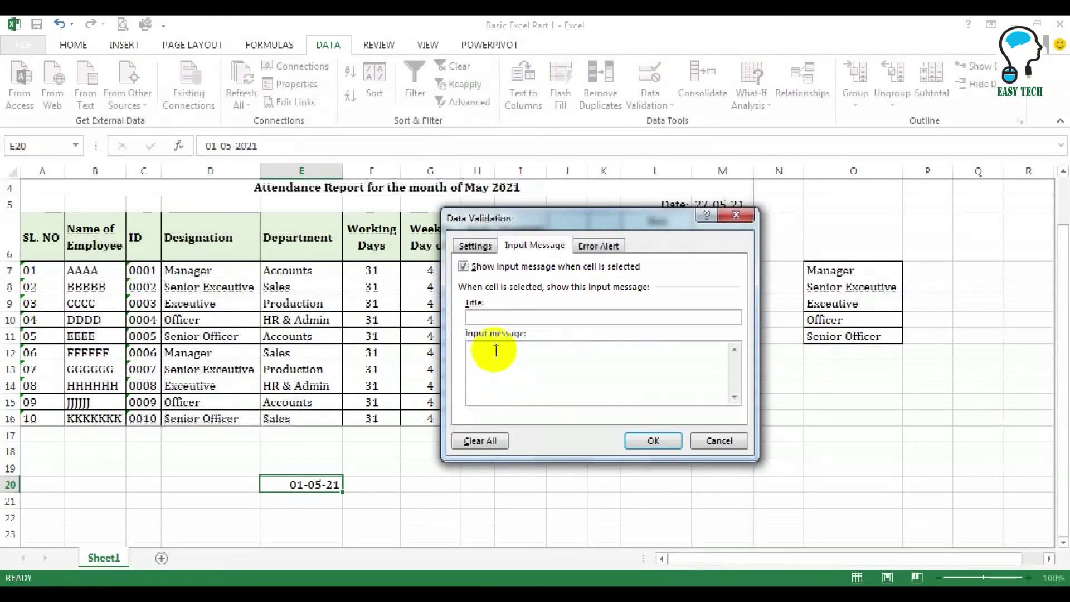
pyautogui.click(597, 252)
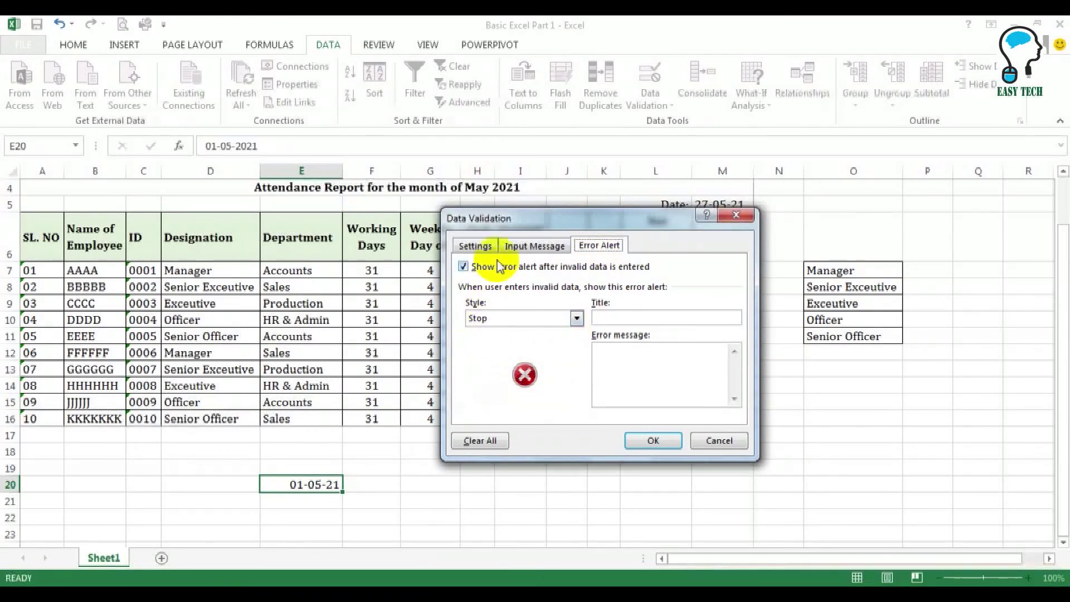
pyautogui.click(477, 246)
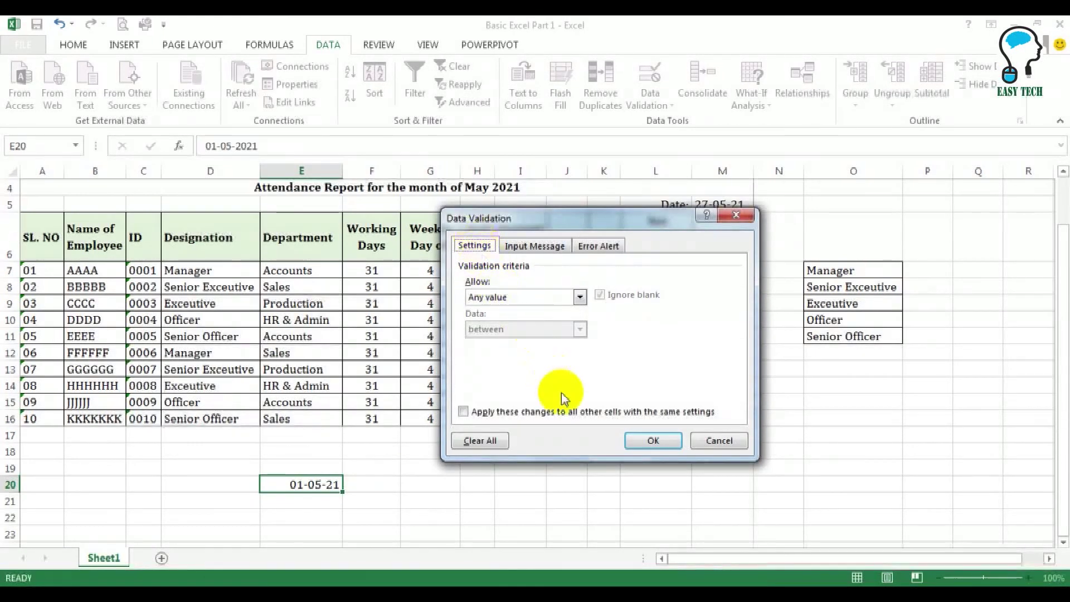
pyautogui.click(675, 449)
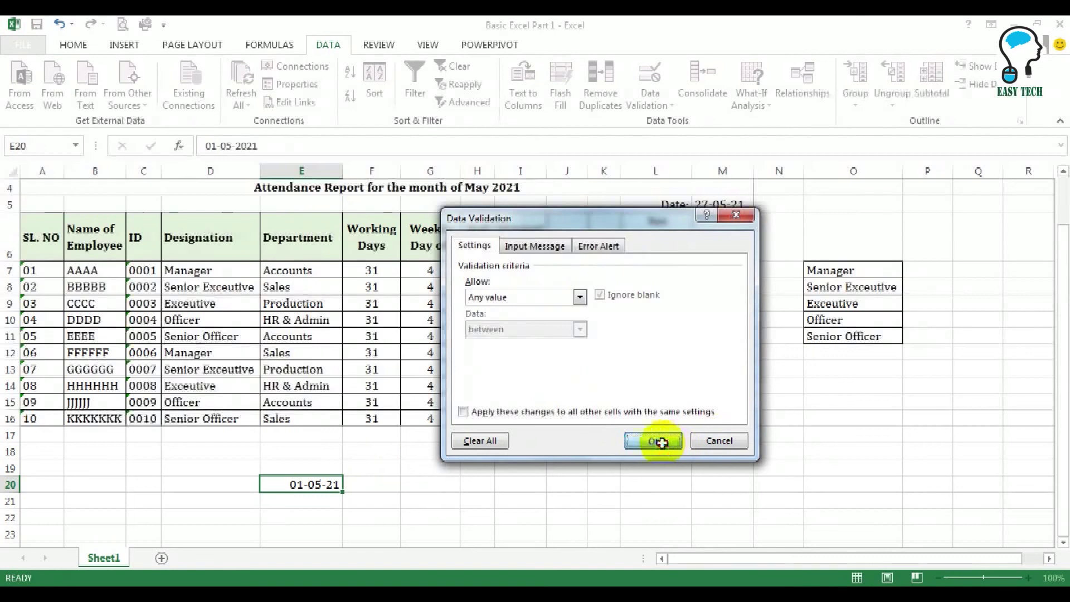